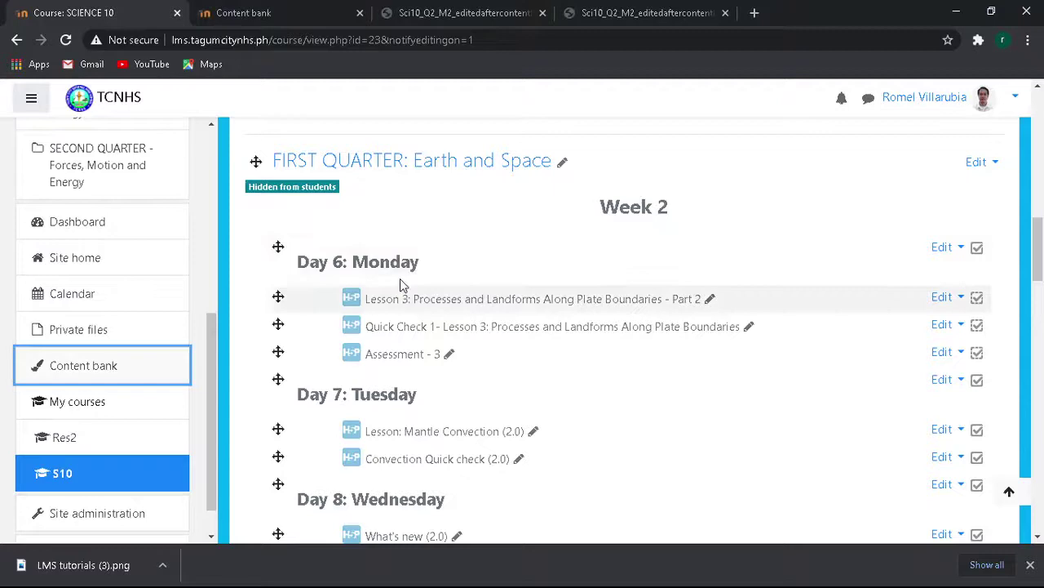
Step: Look through the first and second quarter lesson activities on the SCIENCE 10 course page
scroll(473, 314, down, 4)
scroll(604, 296, up, 3)
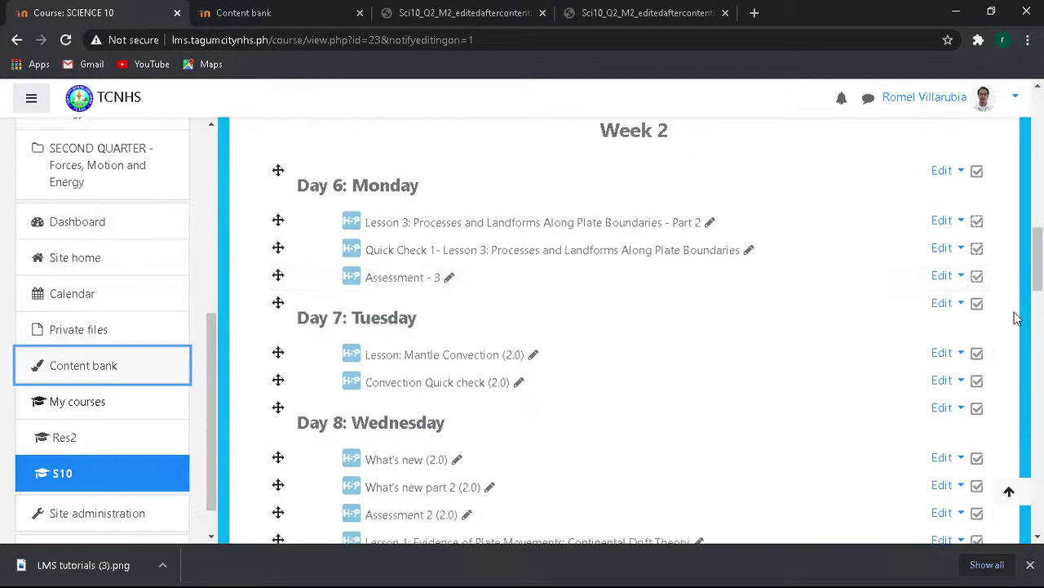
drag(1040, 274, 1018, 172)
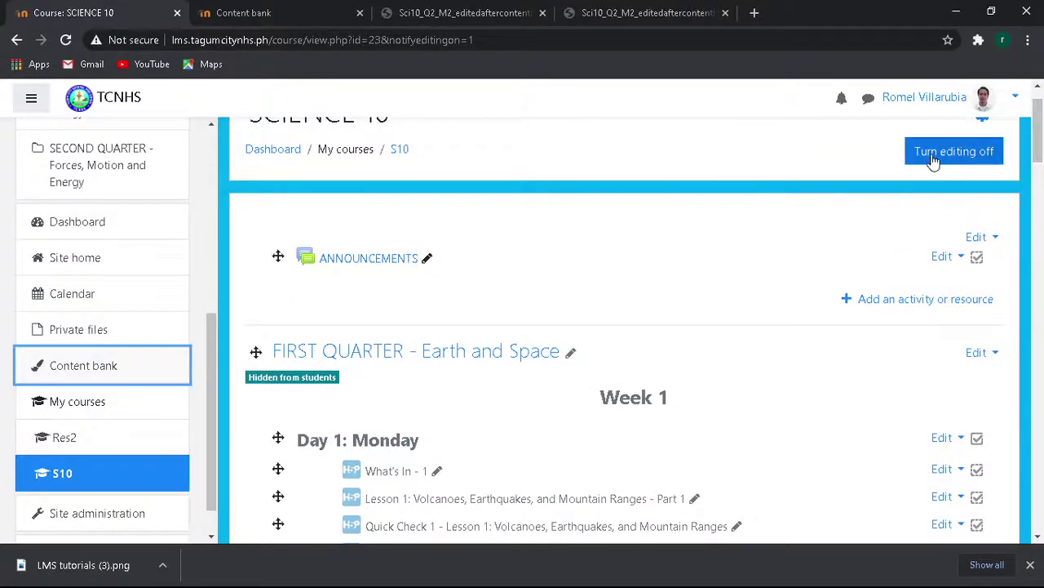
scroll(608, 351, down, 20)
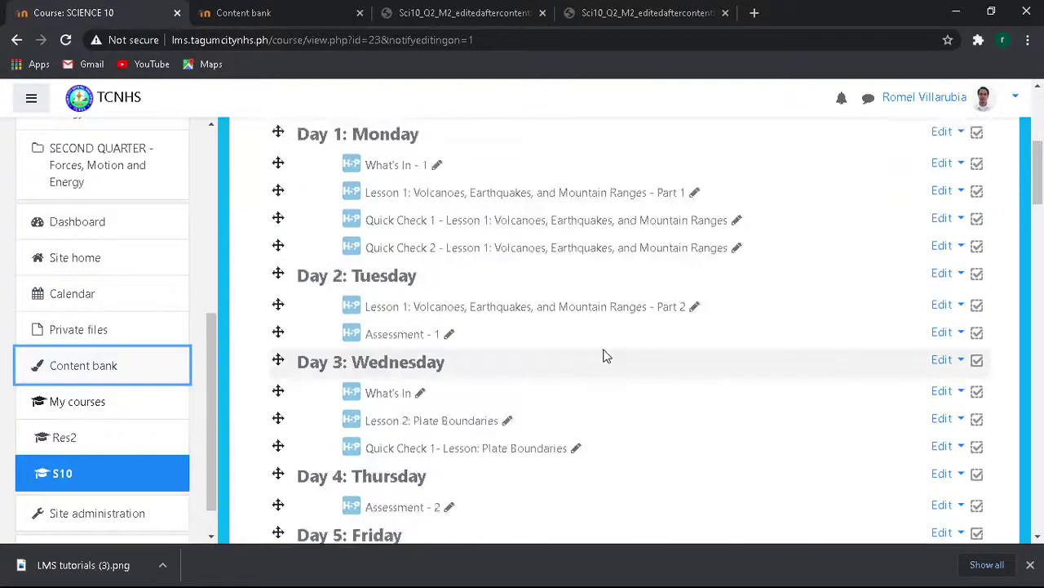
scroll(609, 359, down, 3)
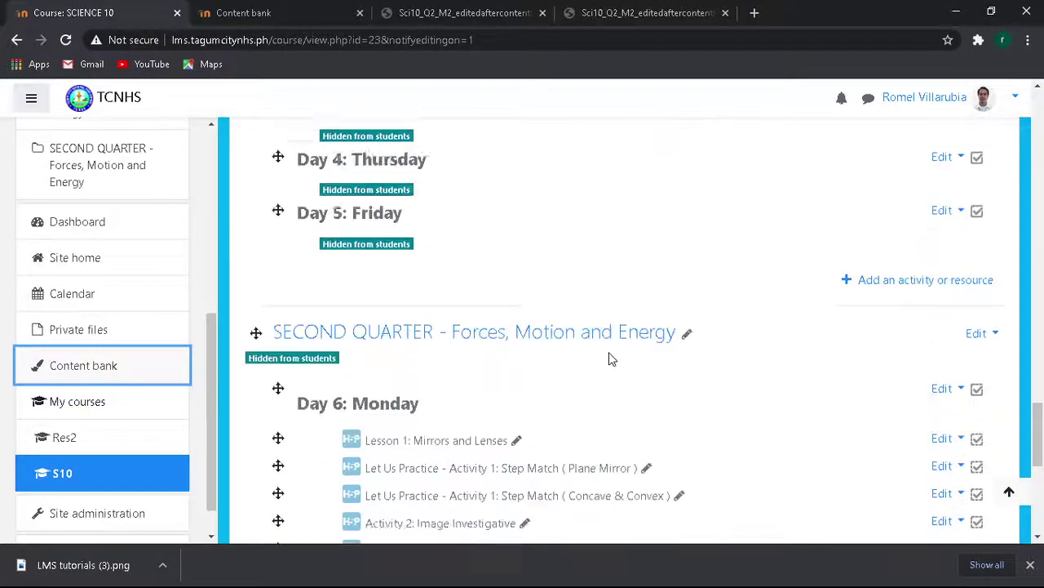
scroll(609, 357, up, 4)
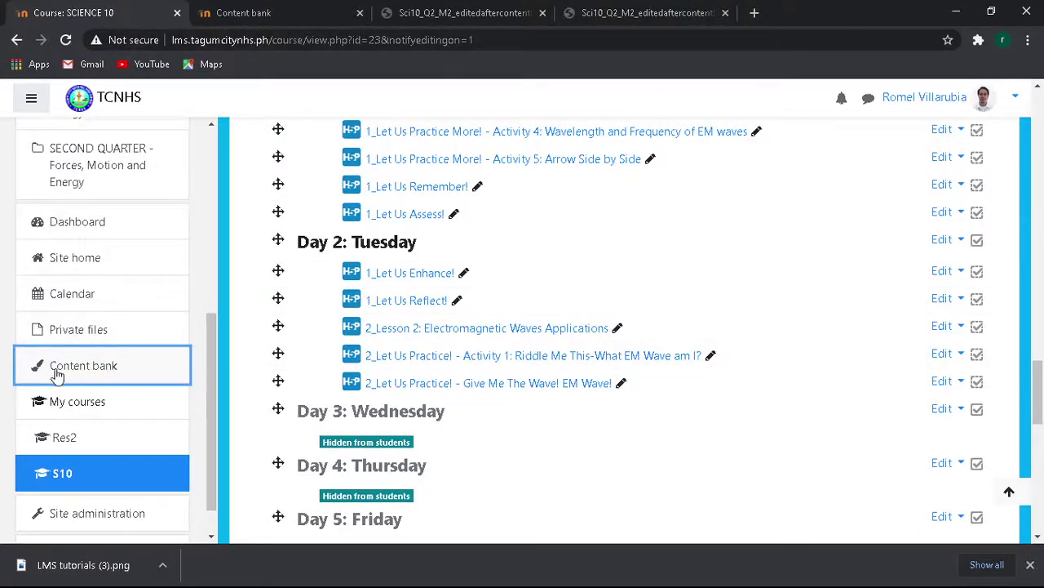
Step: Switch to the Science 10 Quarter 2 Module 2 PDF and find its Answer key to Activities page
click(237, 14)
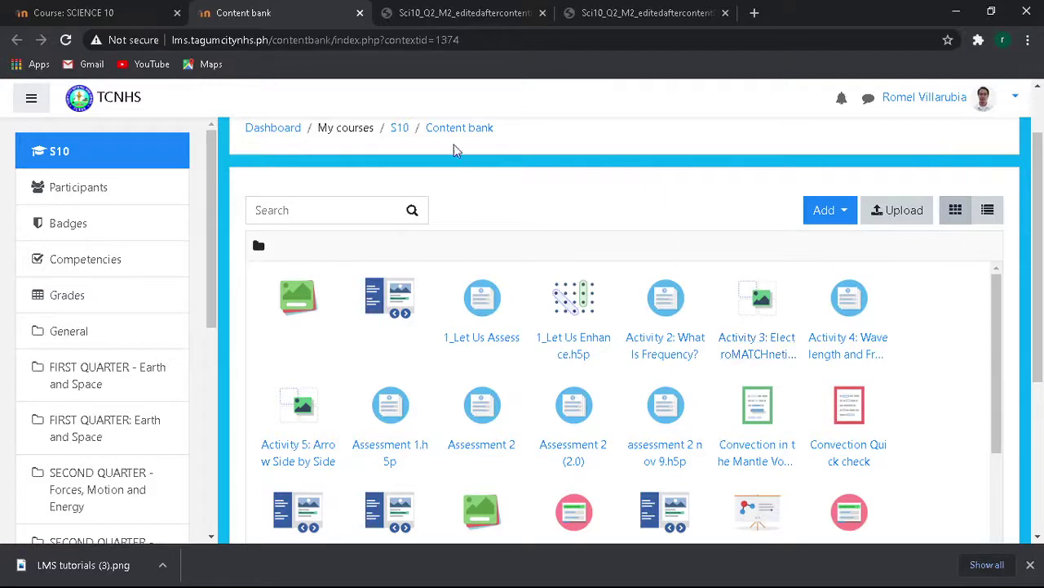
click(457, 16)
click(597, 13)
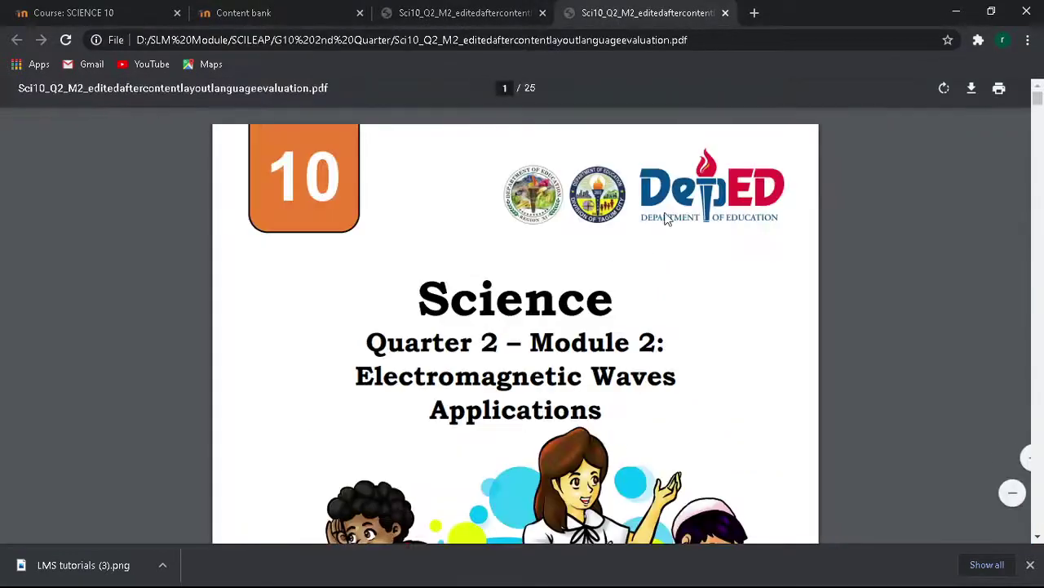
scroll(681, 310, down, 15)
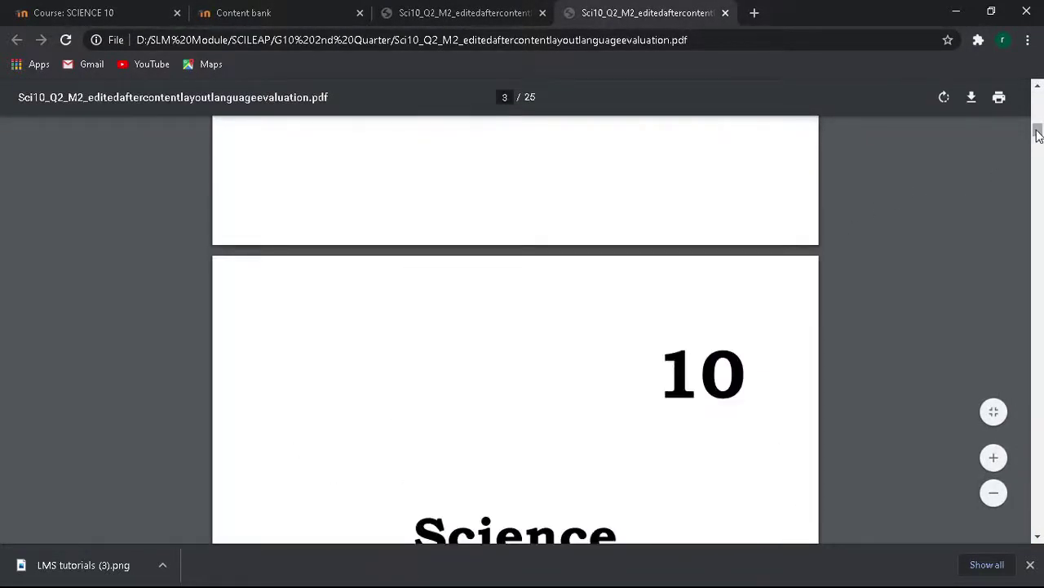
drag(1037, 131, 1036, 477)
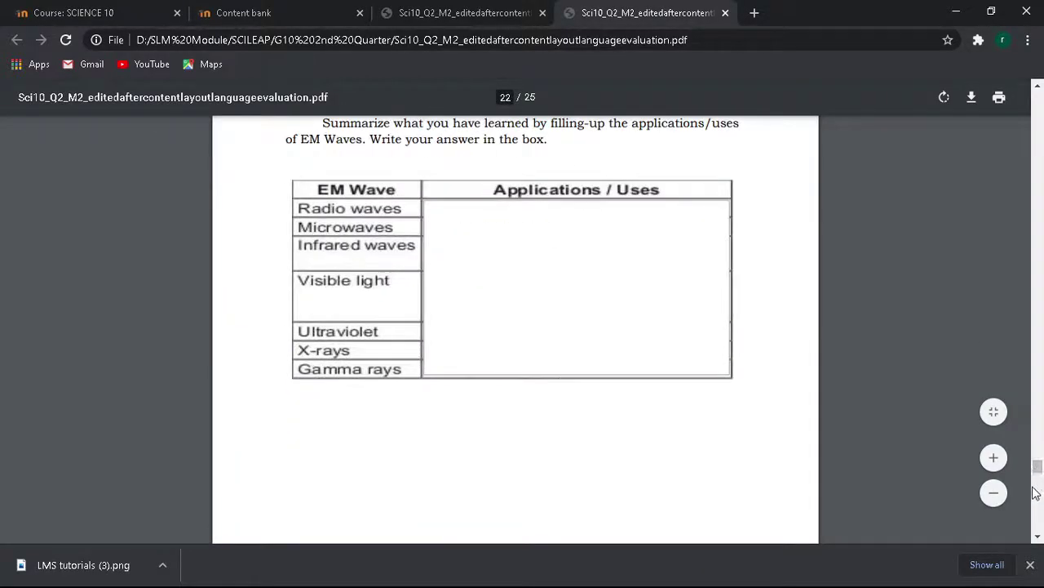
scroll(665, 372, down, 10)
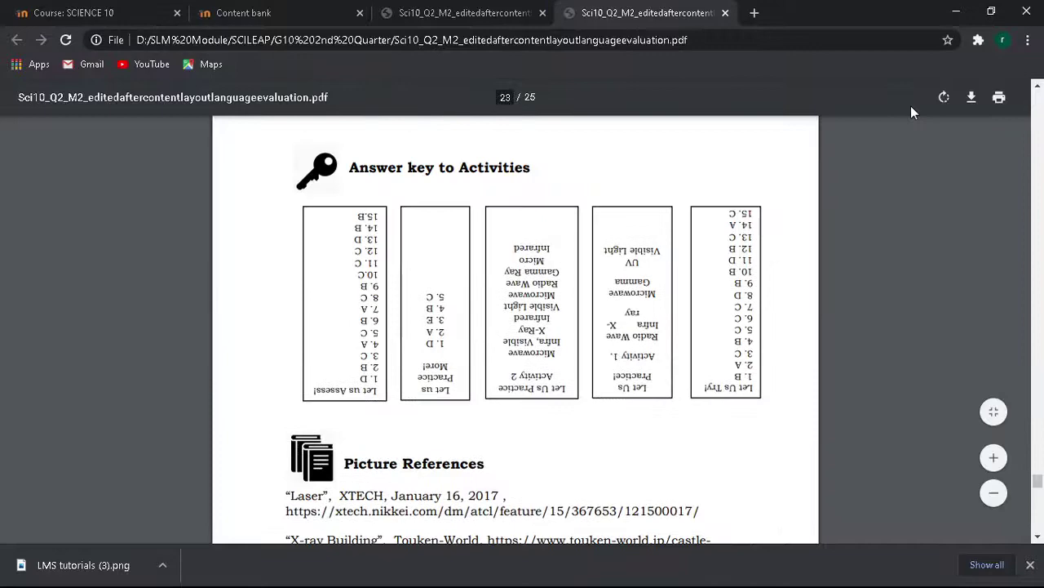
Step: Rotate the PDF by 180 degrees and enlarge the upside-down answer key boxes for reading
click(943, 98)
click(944, 98)
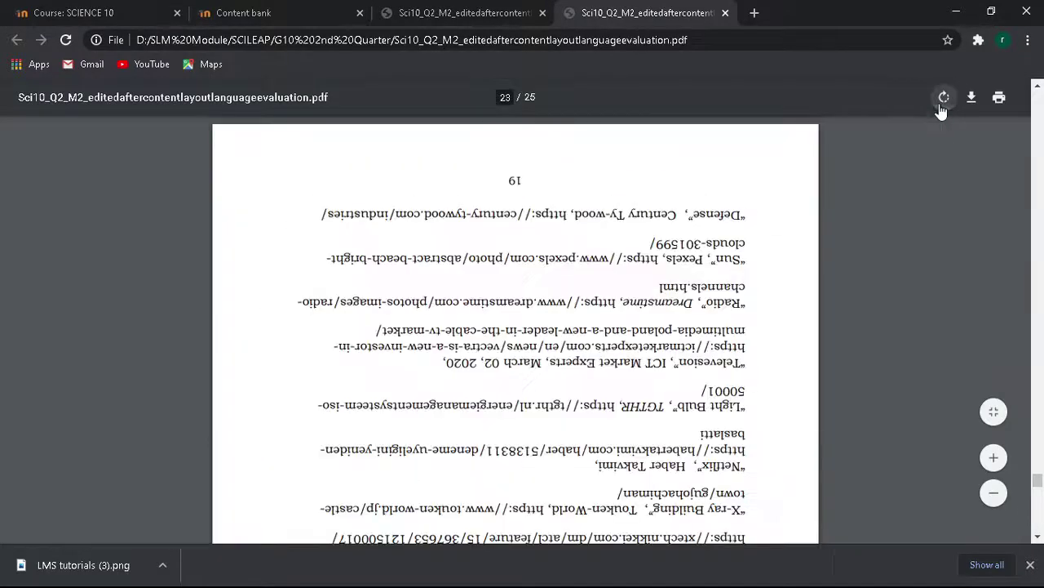
scroll(614, 302, down, 5)
scroll(615, 293, up, 2)
scroll(615, 293, up, 2)
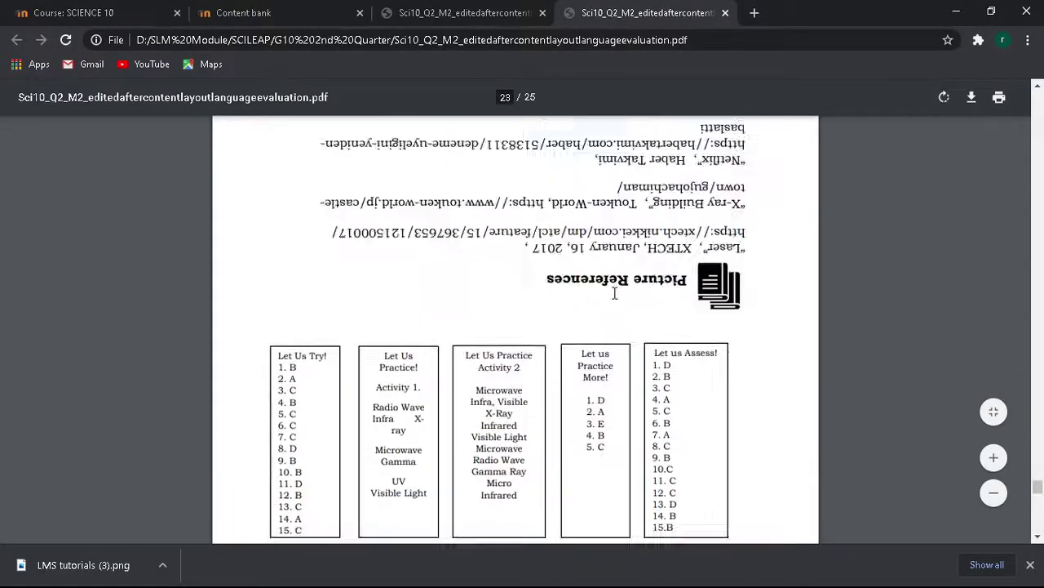
scroll(614, 293, down, 2)
ctrl+scroll(614, 294, up, 1)
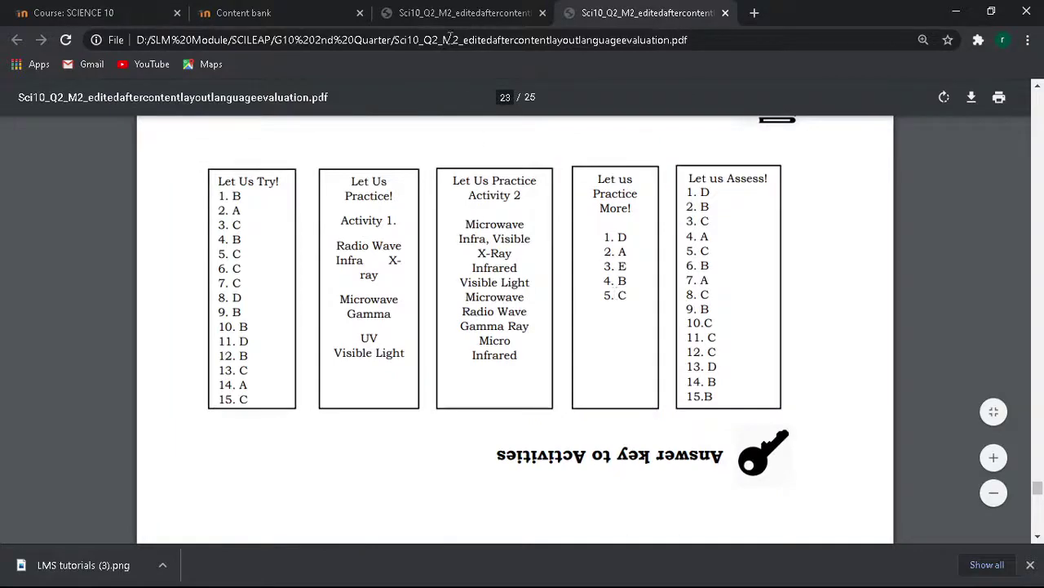
Step: In the other open copy of the module PDF, examine Activity 1, Electro-MATCH-netic Waves!, in the Let Us Practice More section
click(430, 19)
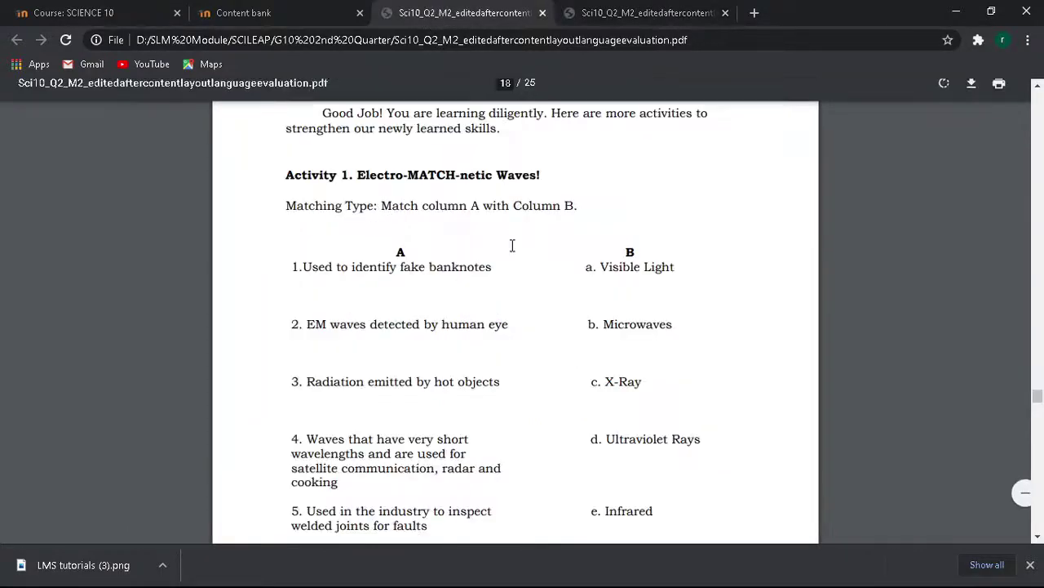
scroll(515, 294, up, 15)
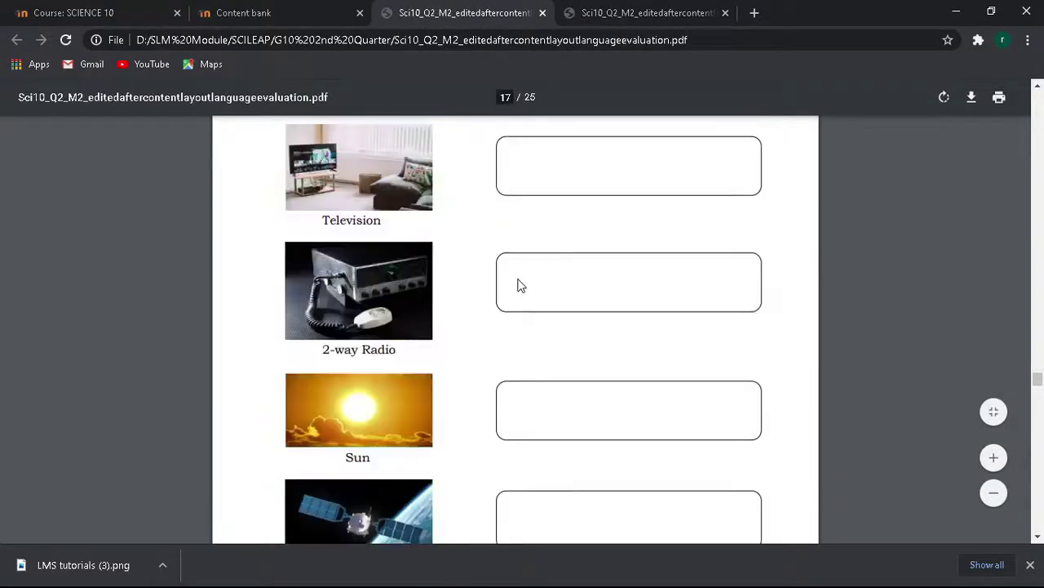
scroll(521, 282, down, 15)
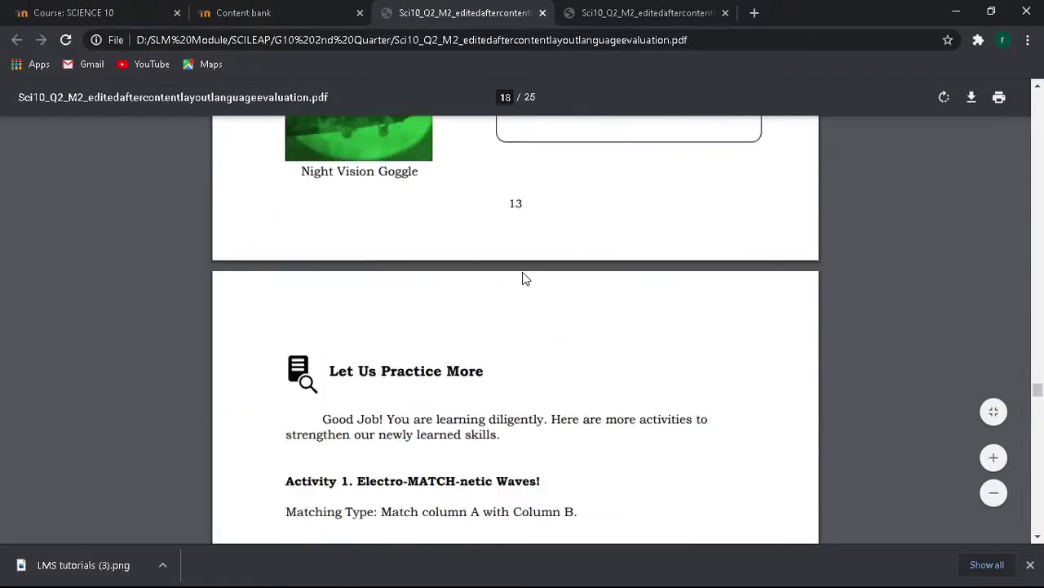
scroll(523, 278, up, 3)
scroll(525, 278, down, 2)
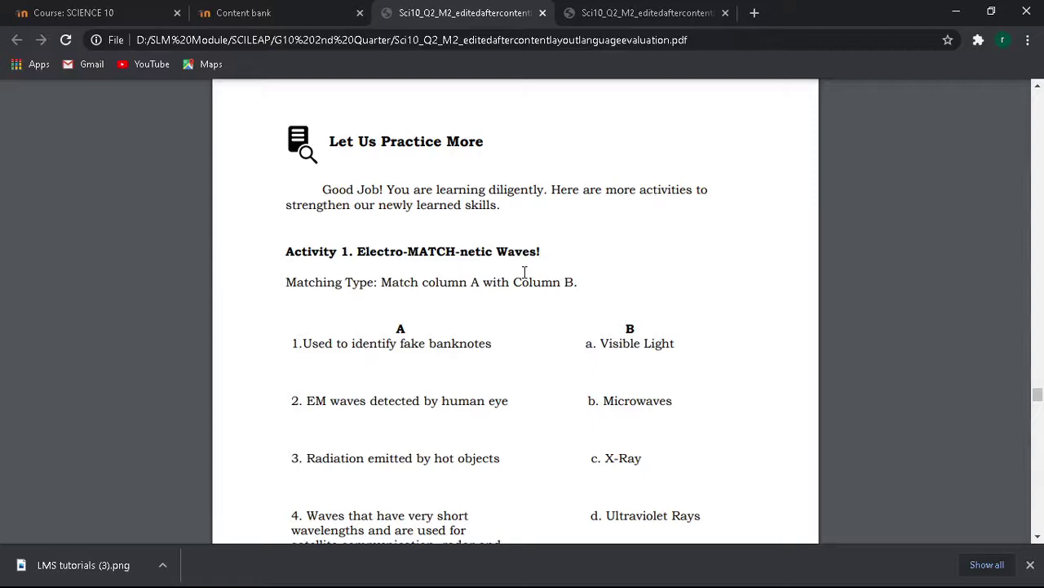
scroll(523, 265, down, 2)
scroll(523, 264, up, 9)
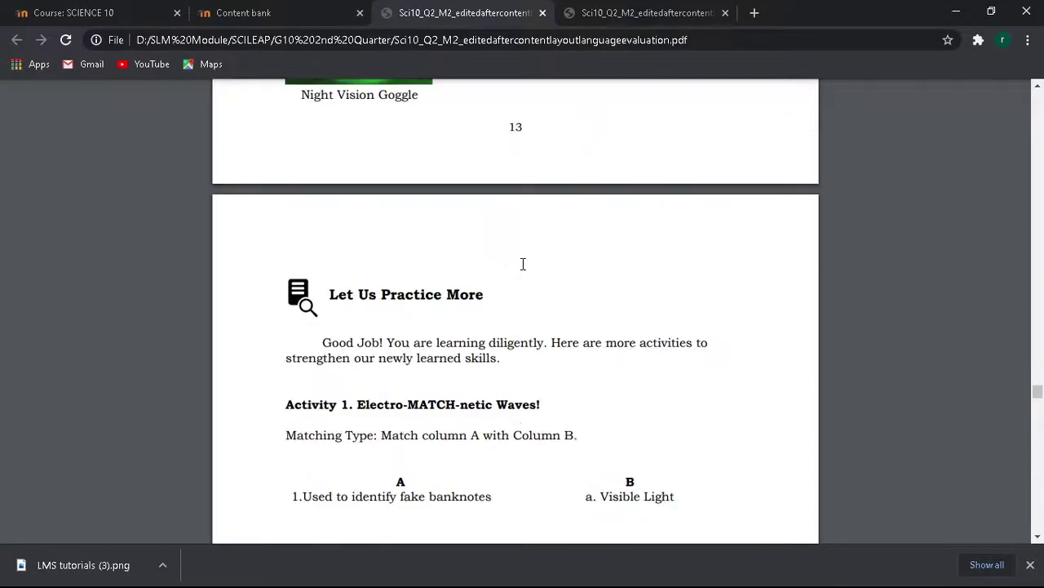
scroll(523, 264, down, 8)
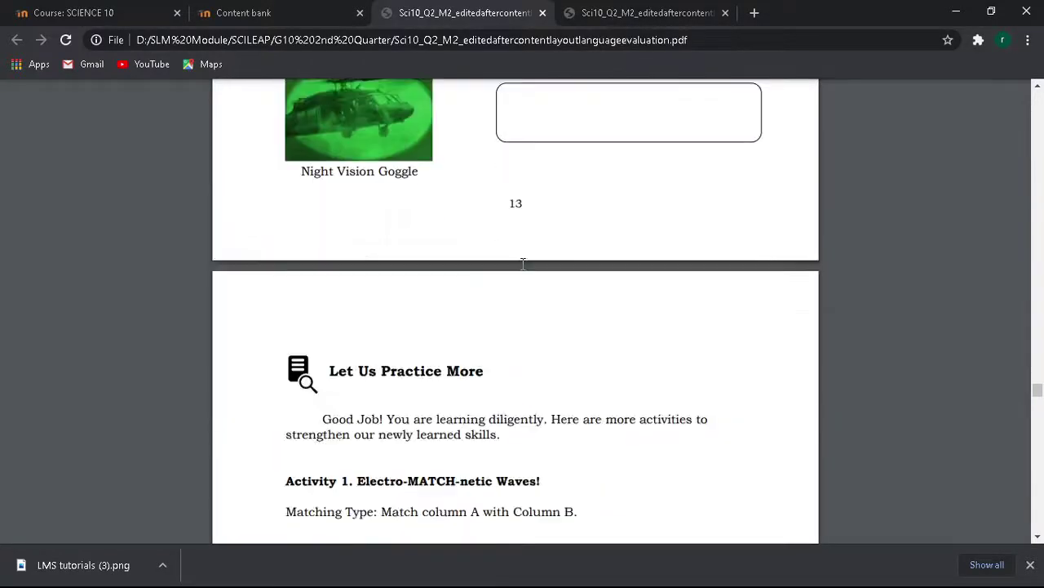
scroll(523, 263, up, 1)
scroll(524, 263, down, 1)
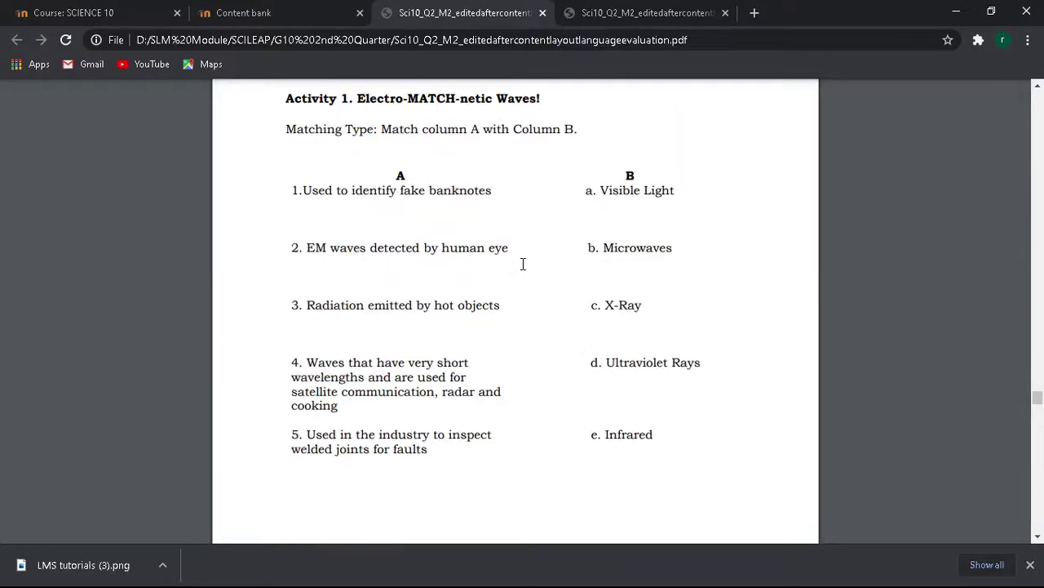
scroll(523, 264, up, 1)
scroll(523, 264, up, 2)
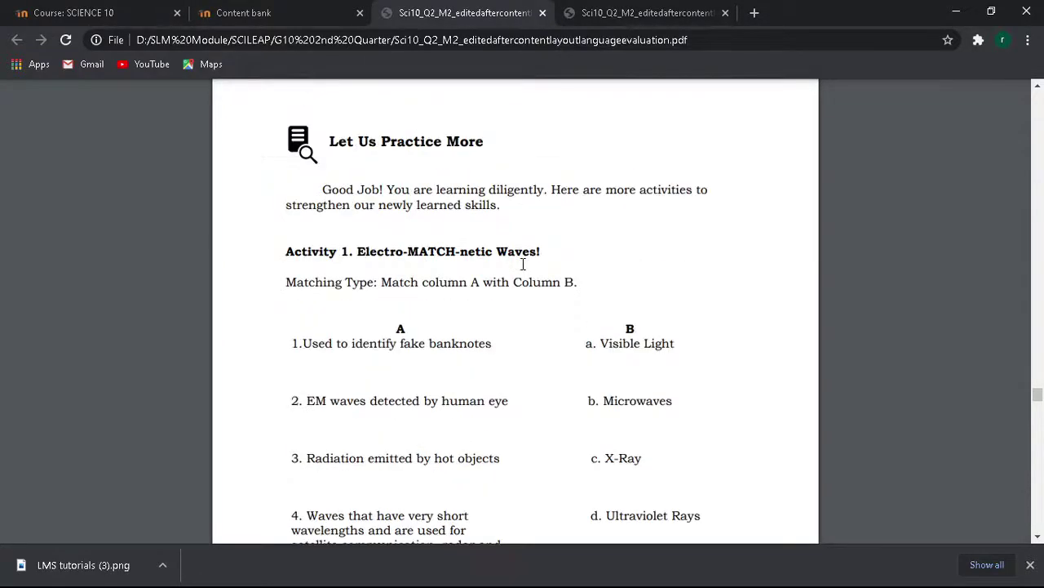
scroll(523, 265, down, 2)
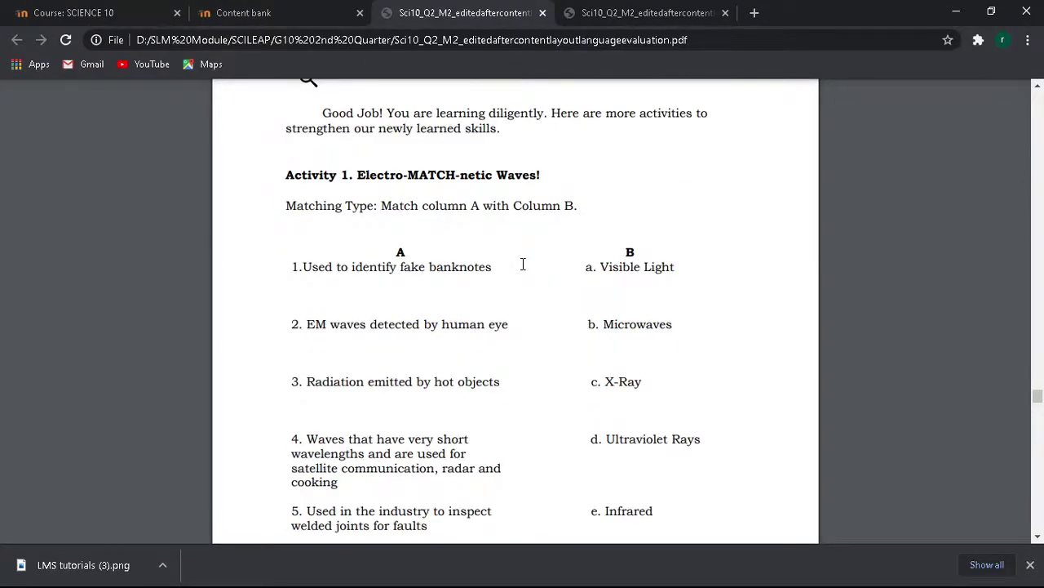
Step: Return to the S10 content bank and look through the available H5P interactive content types
click(235, 15)
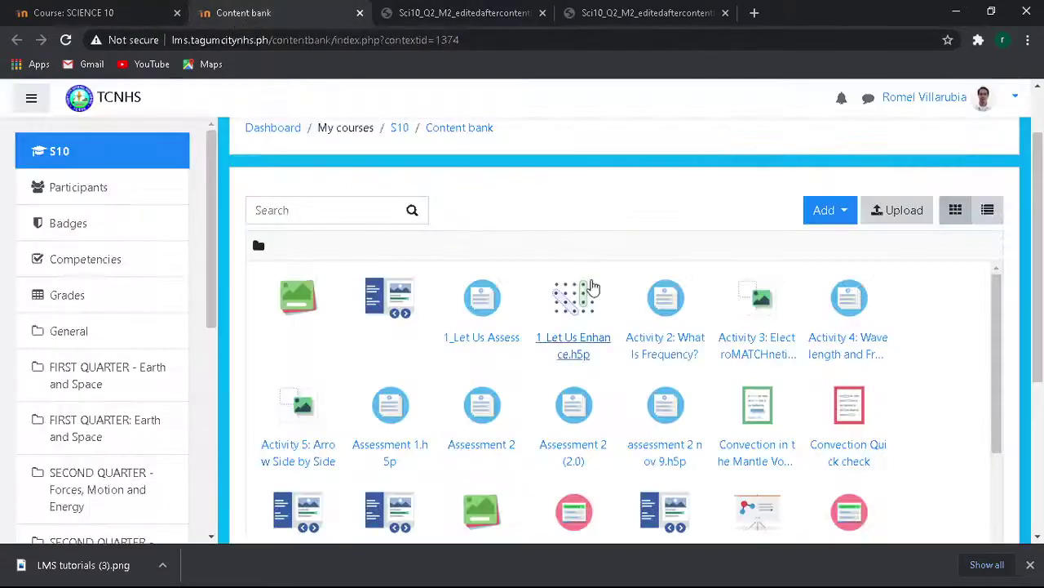
scroll(594, 288, down, 1)
scroll(784, 298, up, 1)
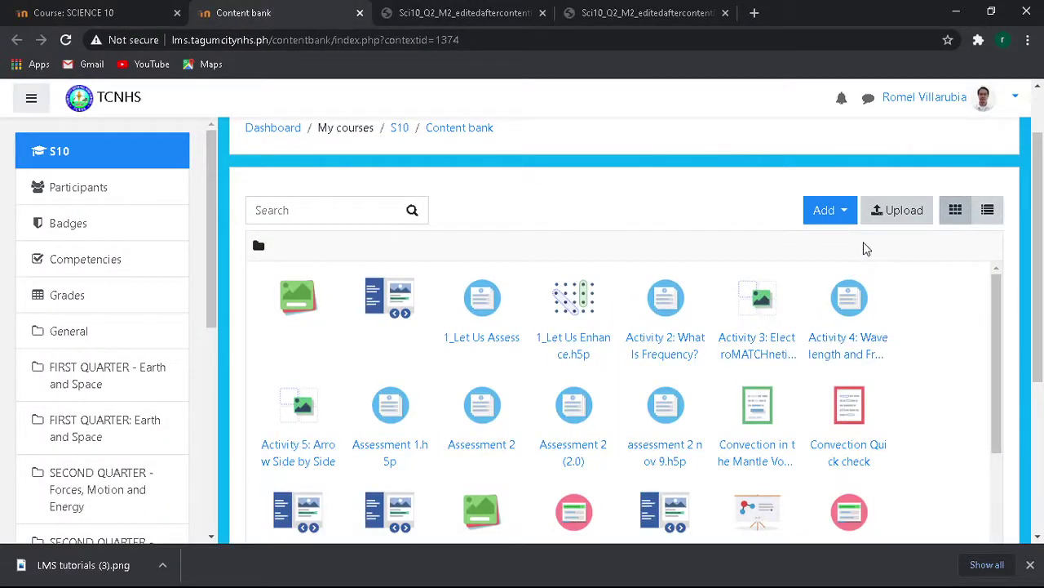
click(846, 210)
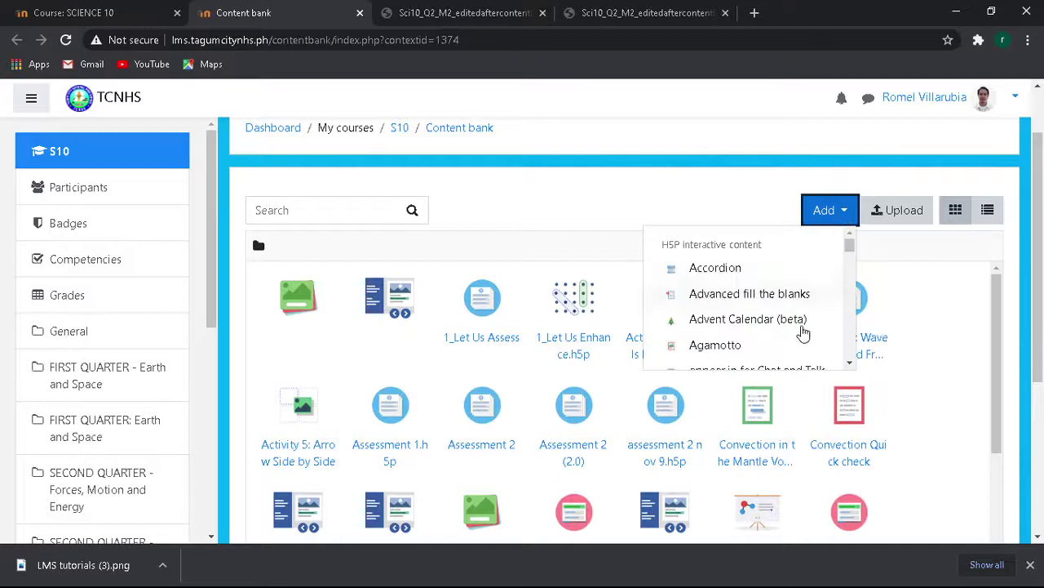
scroll(748, 308, down, 3)
scroll(775, 307, down, 7)
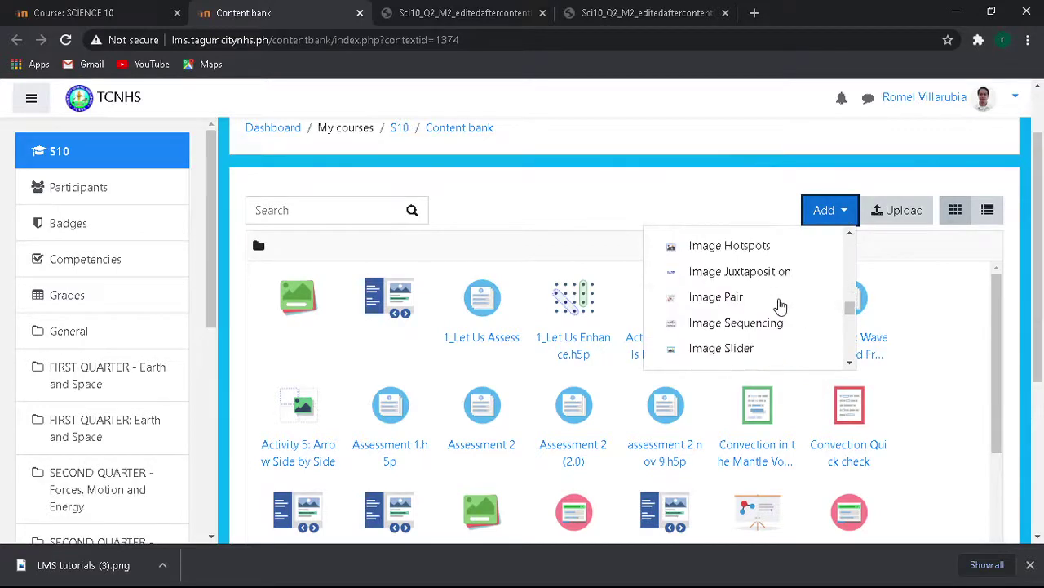
scroll(782, 306, up, 3)
scroll(782, 306, up, 7)
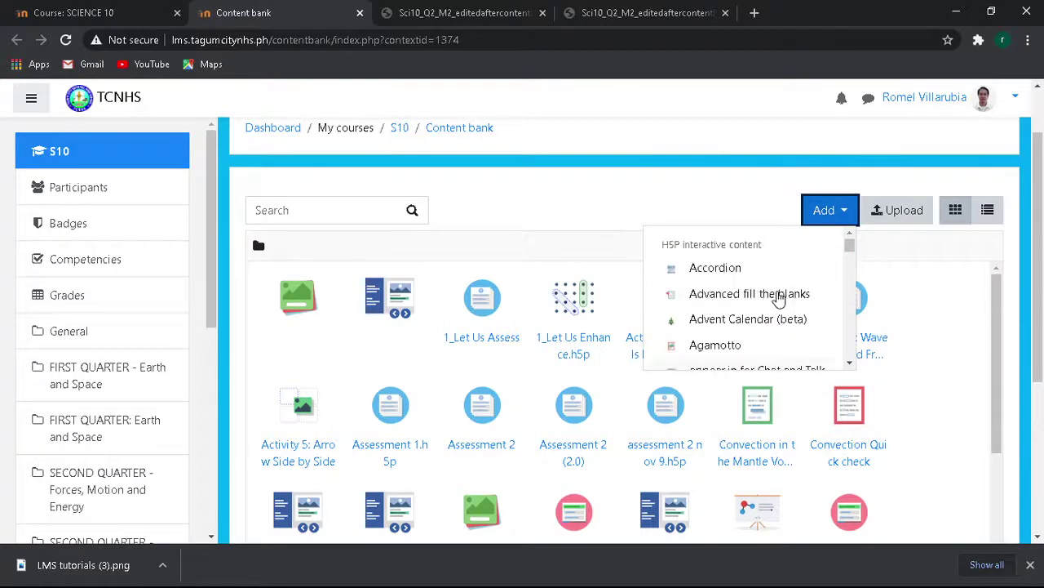
click(560, 211)
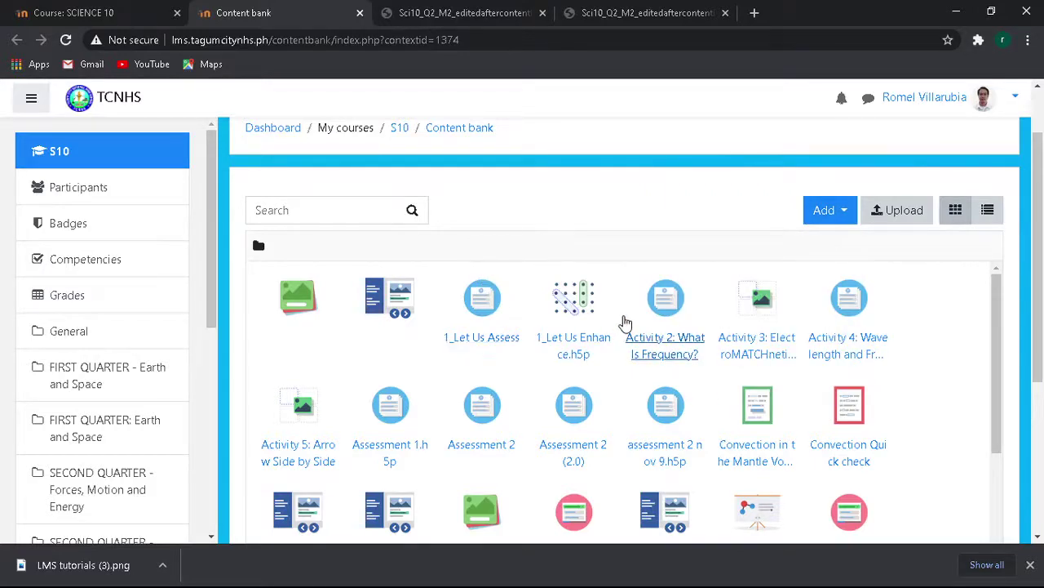
Step: Look through the existing items in the S10 content bank, glancing back at the module PDF
scroll(625, 324, down, 3)
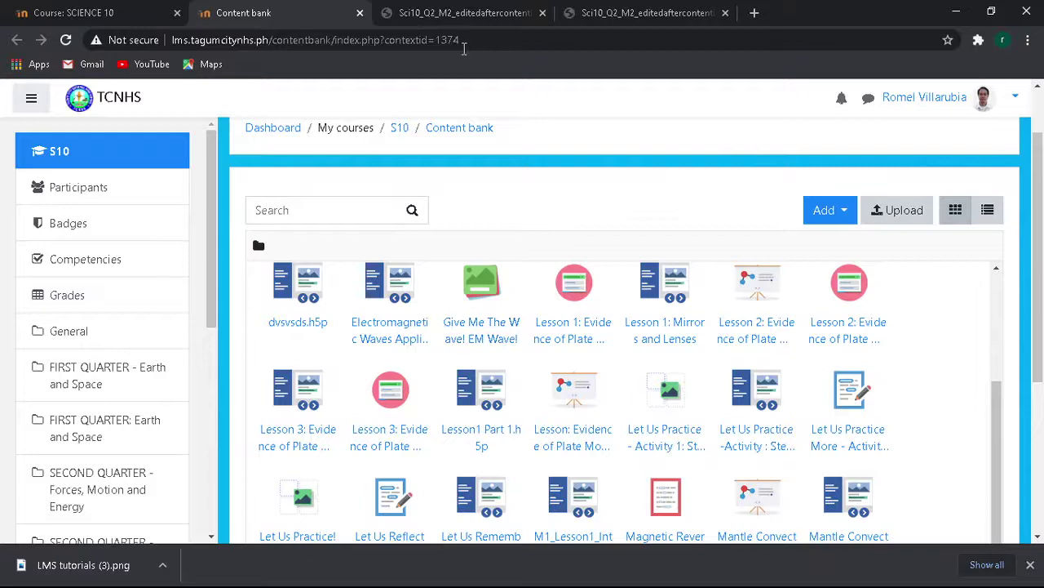
click(437, 22)
click(284, 16)
scroll(718, 372, up, 2)
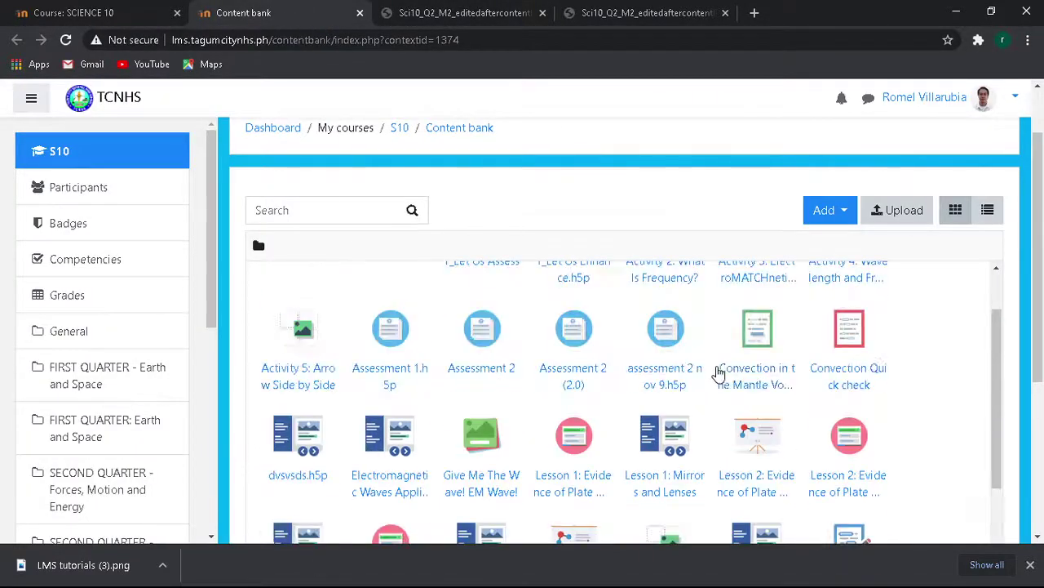
scroll(724, 377, down, 2)
scroll(726, 377, up, 2)
Step: Start a new H5P interactive content of type Drag Text in the content bank
click(823, 210)
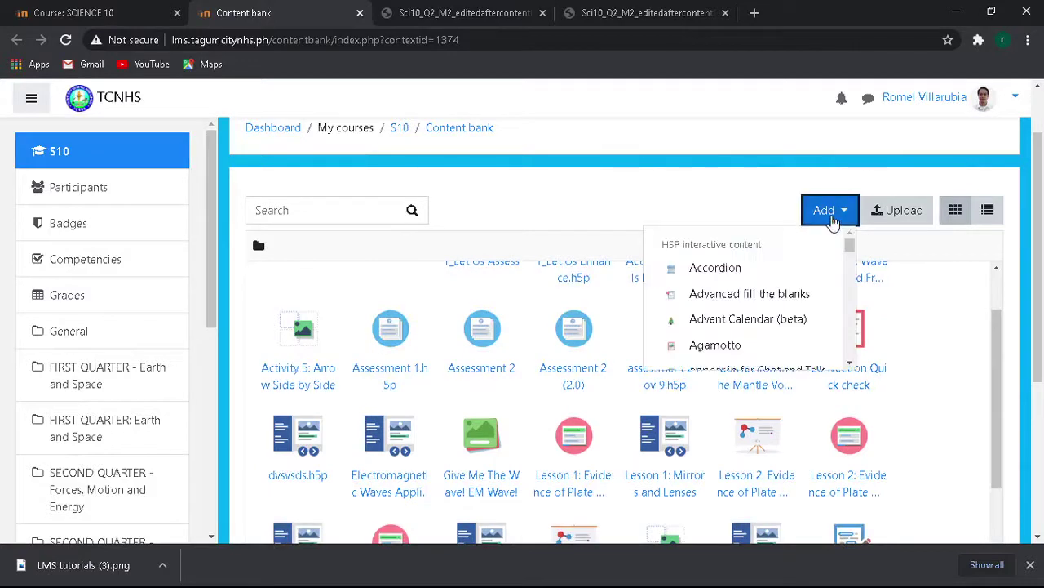
scroll(761, 294, down, 1)
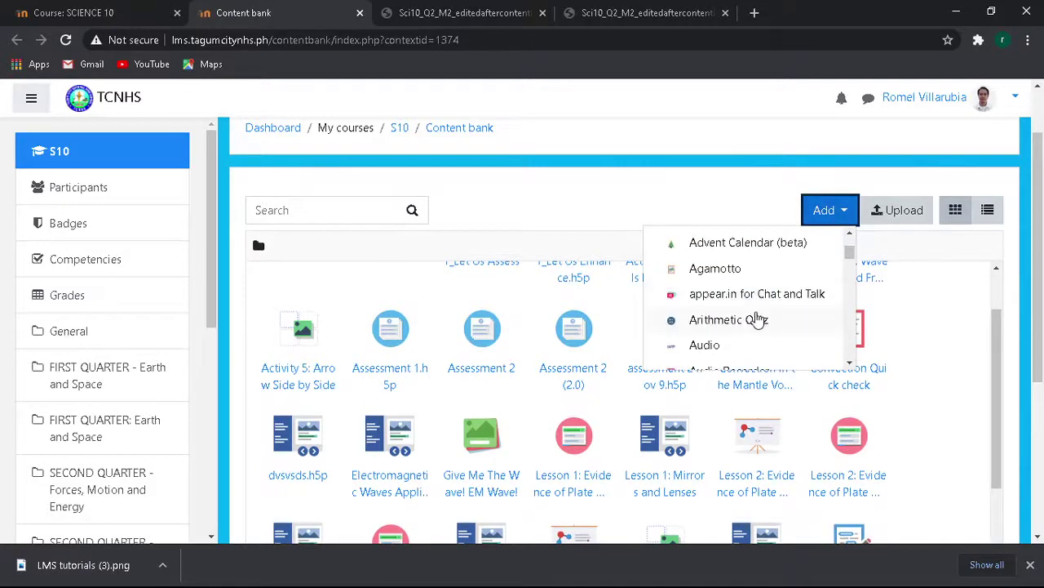
scroll(757, 318, down, 2)
scroll(757, 319, down, 1)
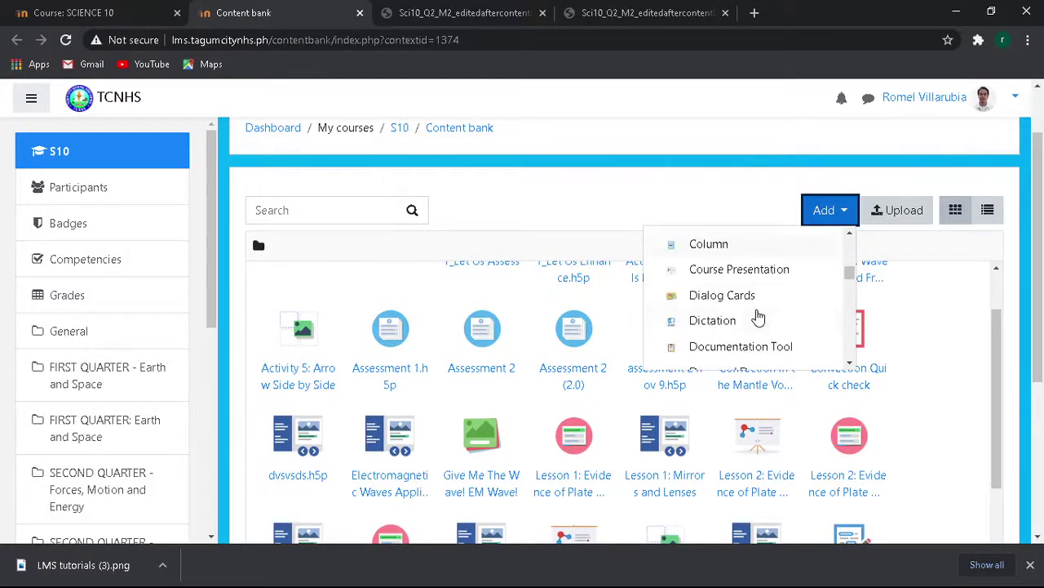
scroll(737, 279, down, 1)
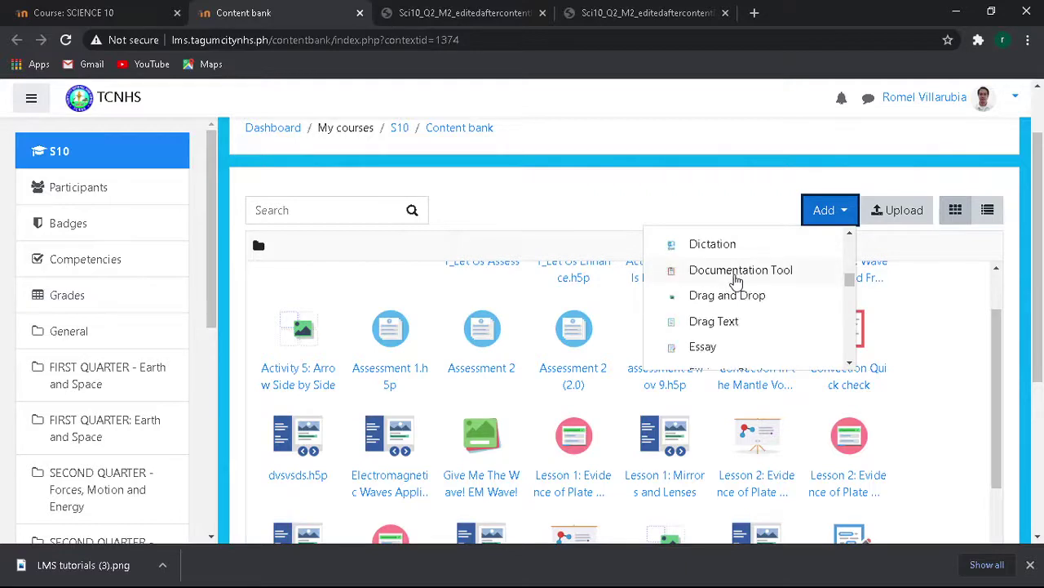
click(733, 322)
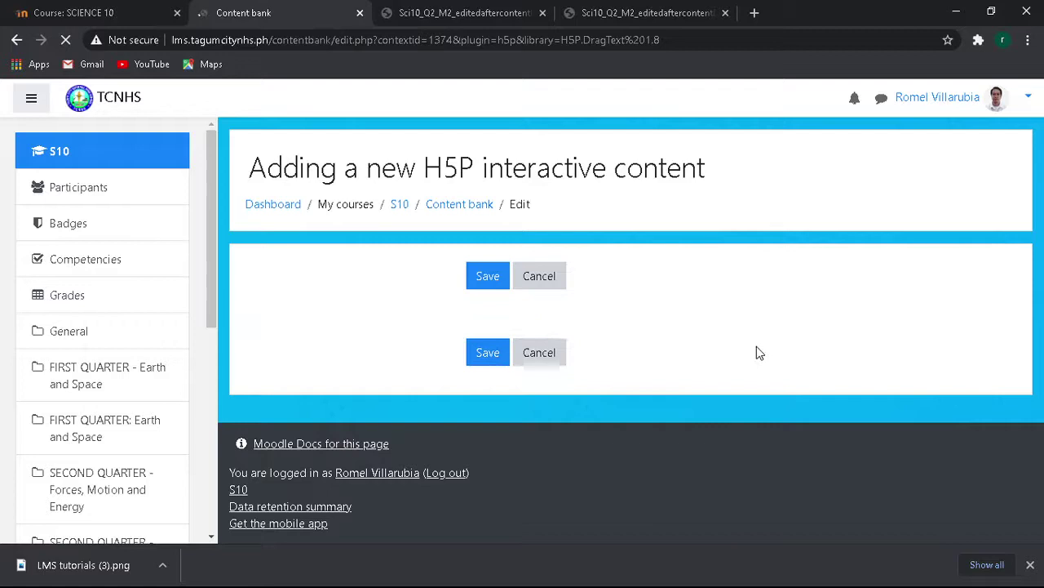
Step: Examine the column A and column B items of Activity 1, Electro-MATCH-netic Waves!, in the module PDF
click(485, 13)
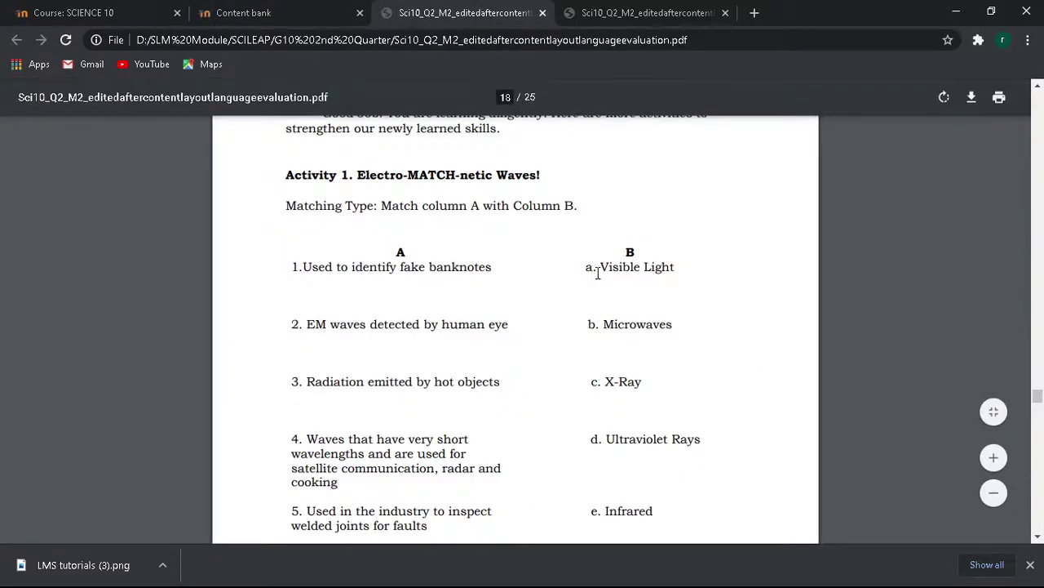
scroll(597, 272, down, 1)
scroll(597, 272, up, 1)
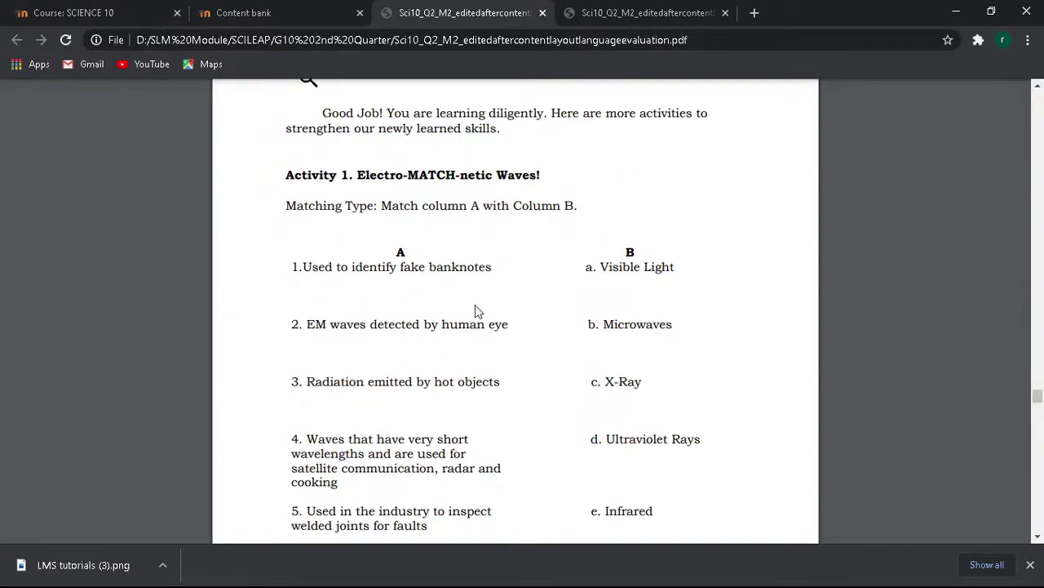
scroll(516, 346, down, 1)
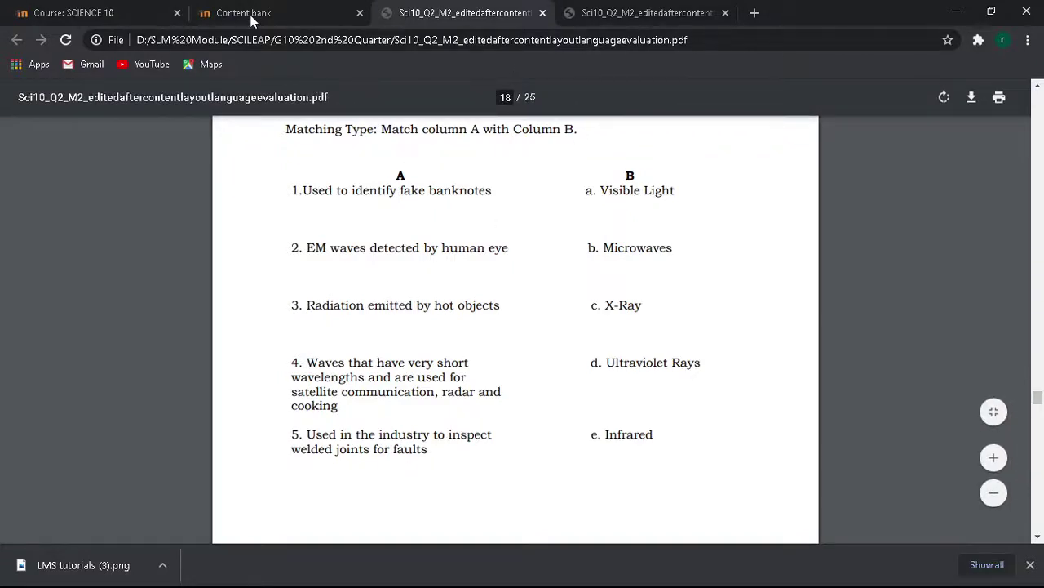
scroll(404, 223, up, 1)
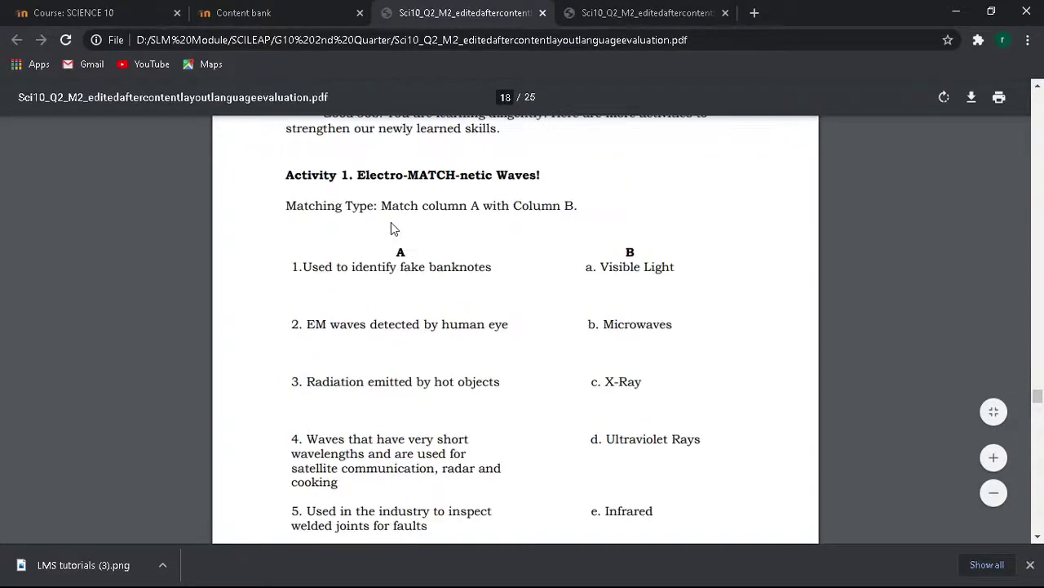
scroll(494, 261, down, 1)
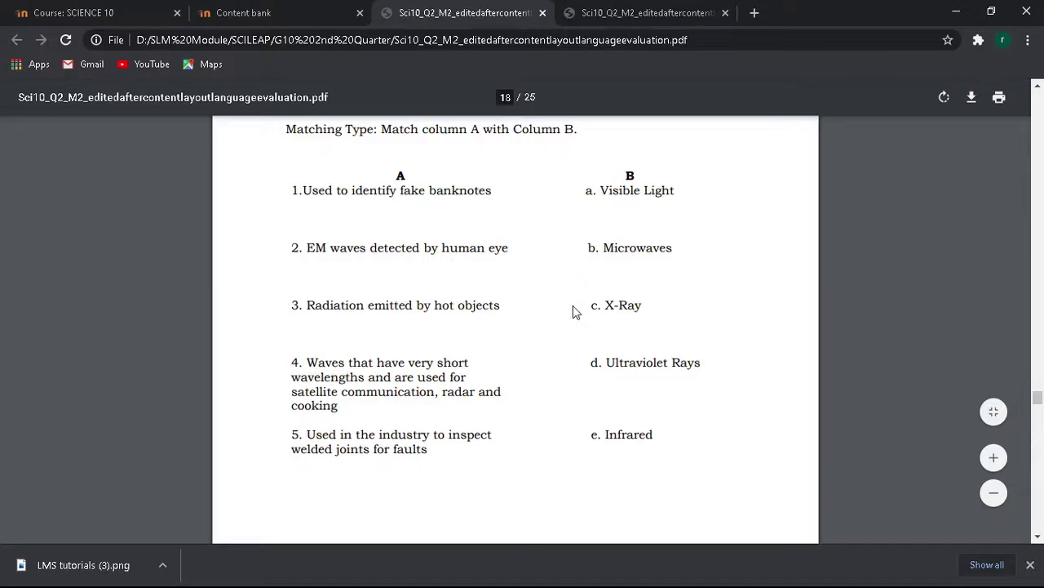
scroll(573, 312, up, 2)
Step: Copy the activity name "Electro-MATCH-netic Waves!" from the module PDF into the title of the Drag Text content
click(249, 13)
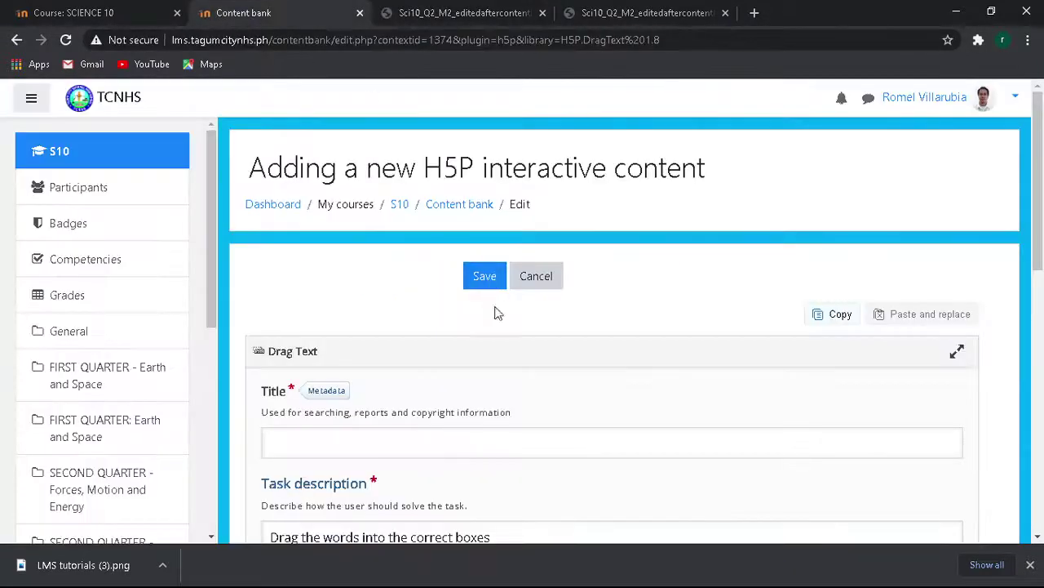
scroll(505, 326, down, 1)
click(445, 13)
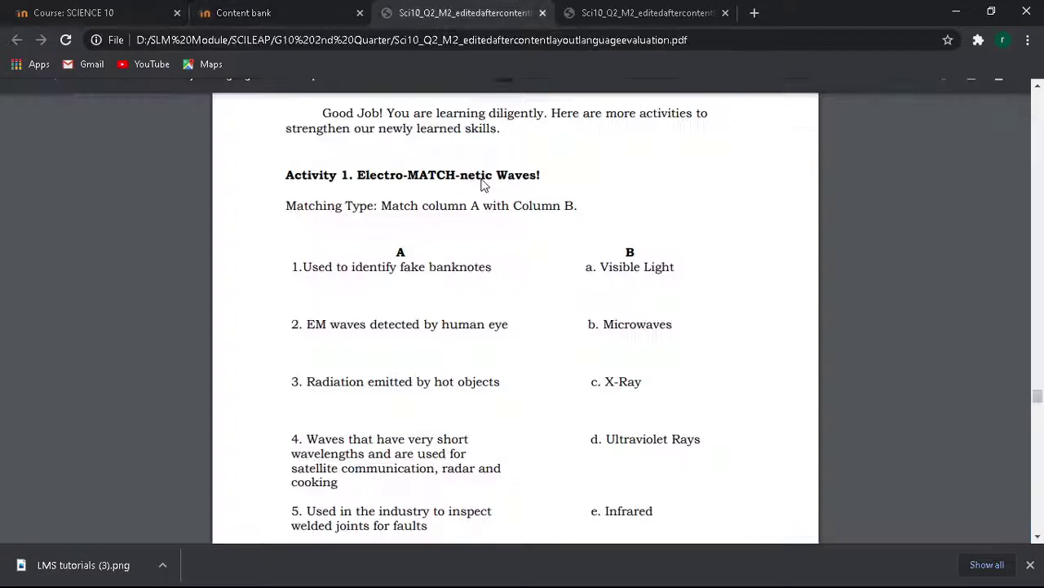
drag(356, 175, 542, 173)
key(ctrl+c)
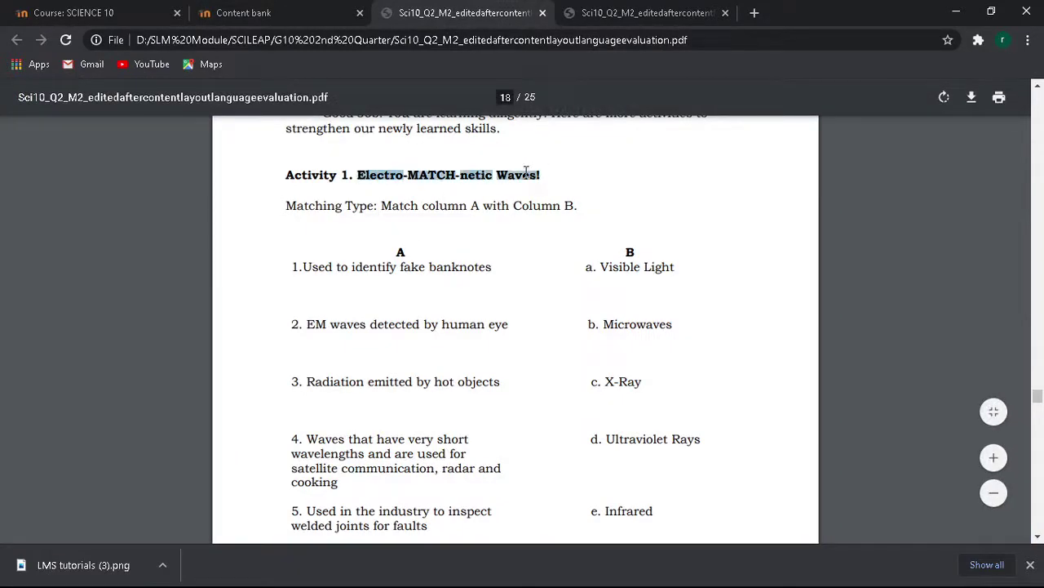
click(273, 18)
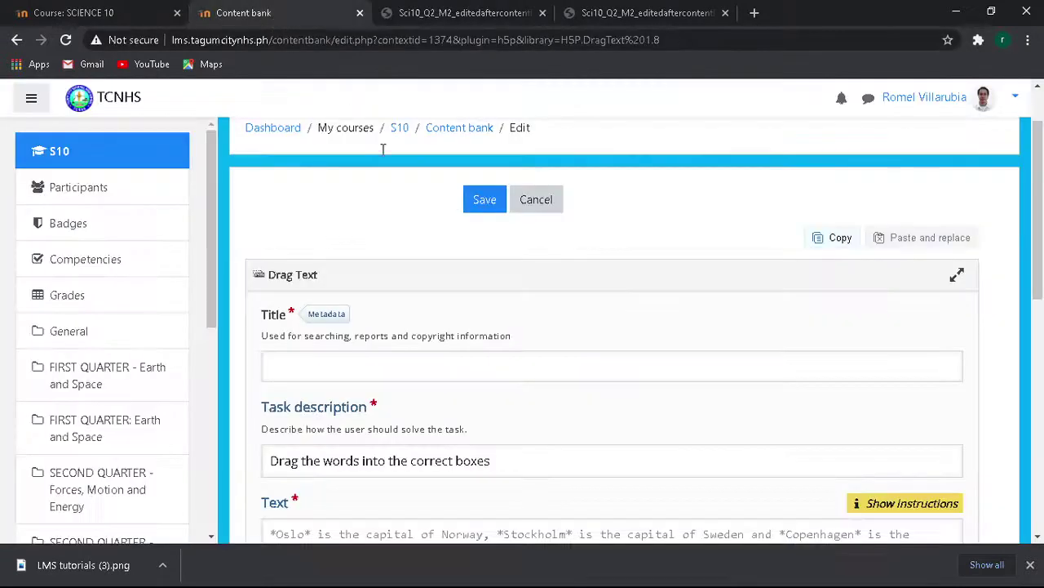
click(340, 371)
key(ctrl+v)
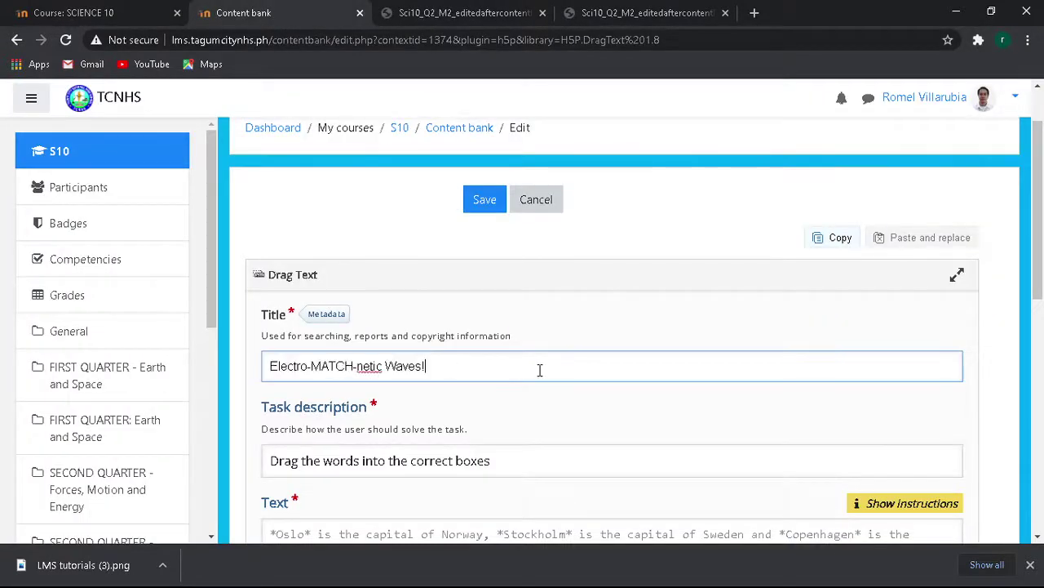
Step: Add a period to the end of the task description so it reads "Drag the words into the correct boxes."
scroll(539, 368, down, 2)
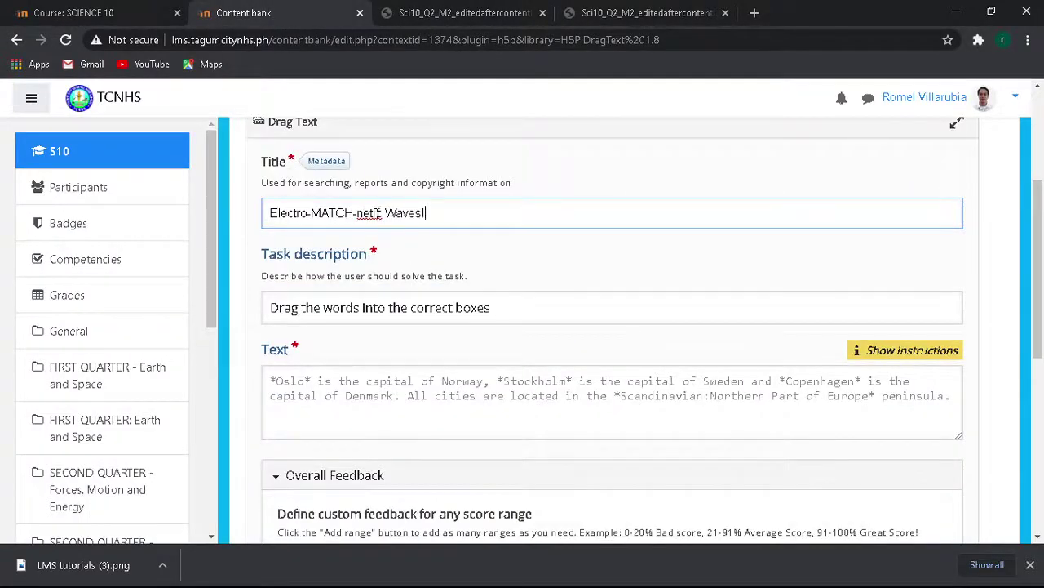
scroll(472, 269, up, 1)
scroll(475, 287, down, 1)
click(451, 17)
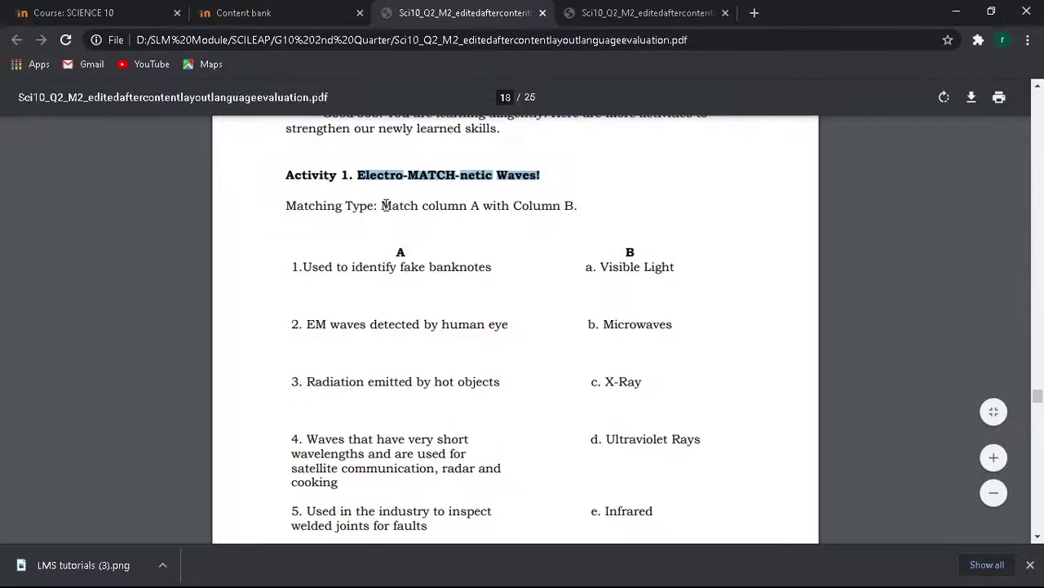
click(274, 13)
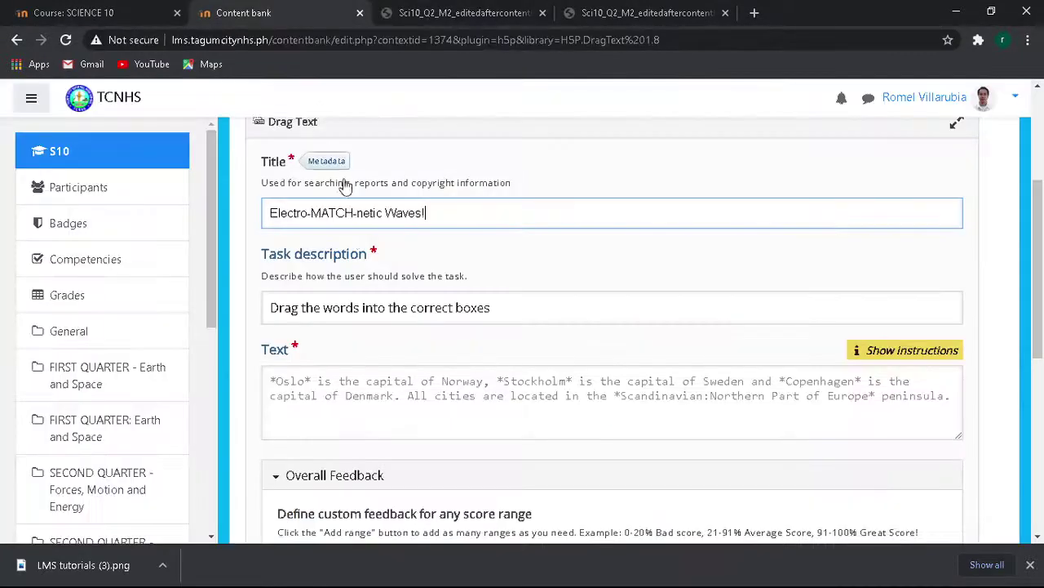
click(511, 311)
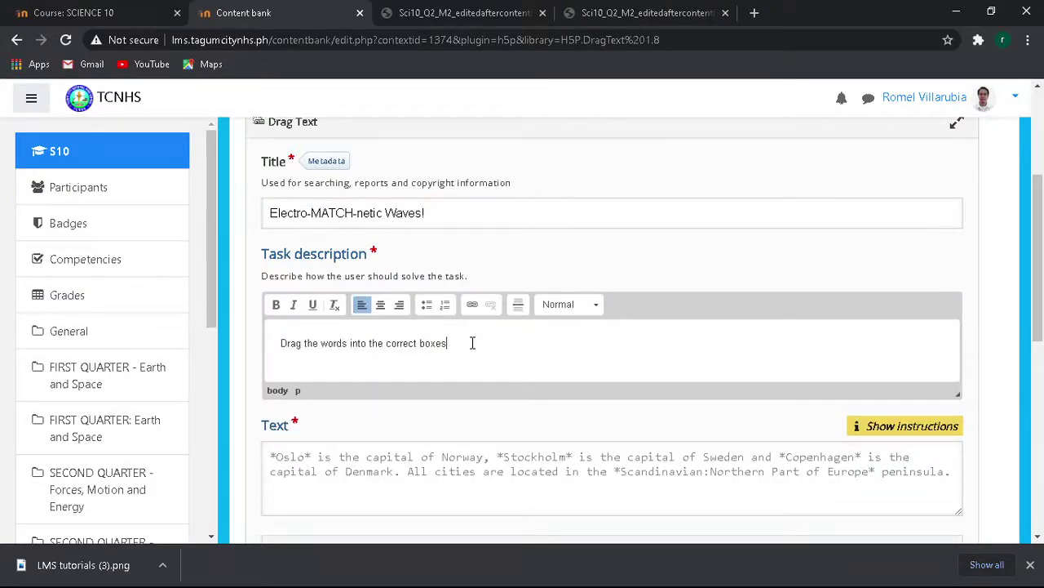
text(.)
scroll(489, 351, down, 3)
scroll(373, 319, up, 1)
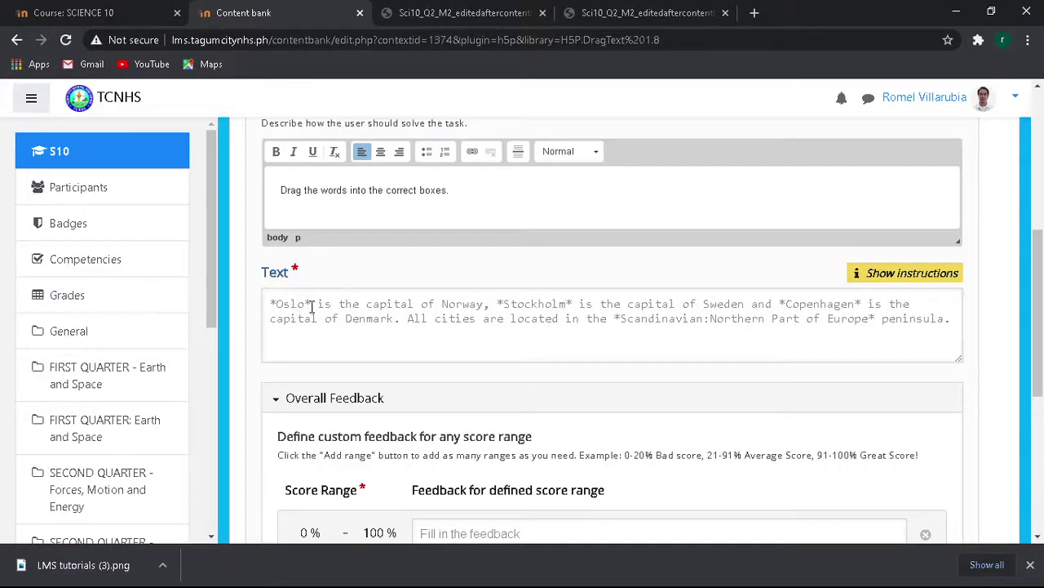
Step: Copy item 1 of column A from the module PDF into the Drag Text content's text as "Used to identify fake banknotes."
click(451, 13)
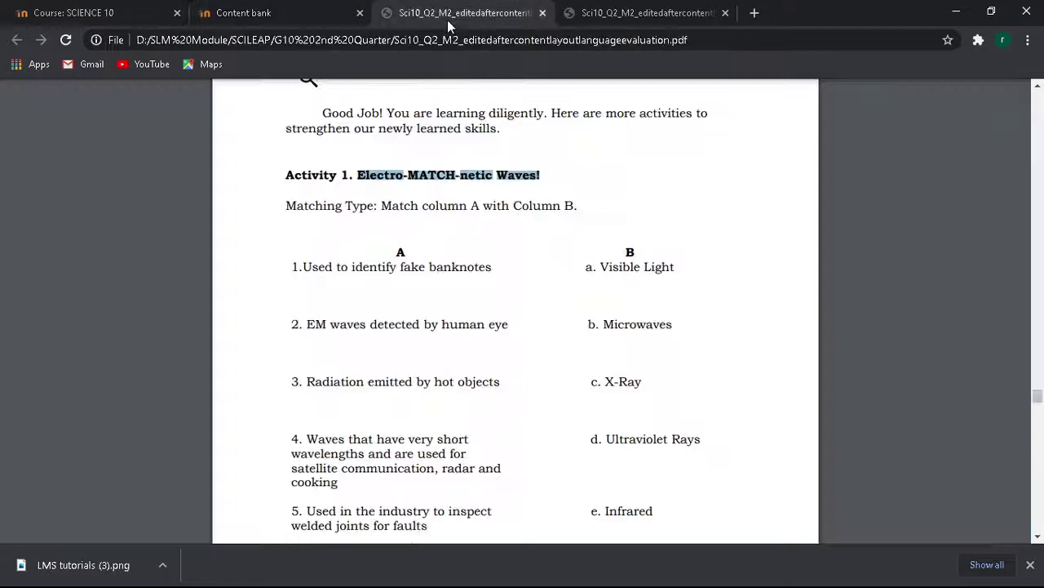
scroll(448, 350, down, 1)
scroll(448, 351, up, 1)
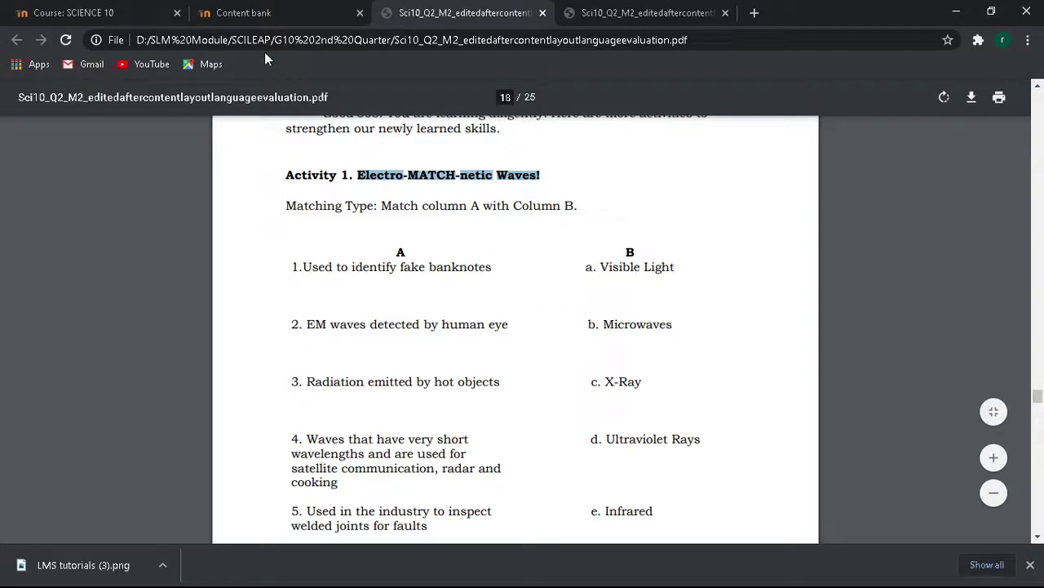
click(264, 15)
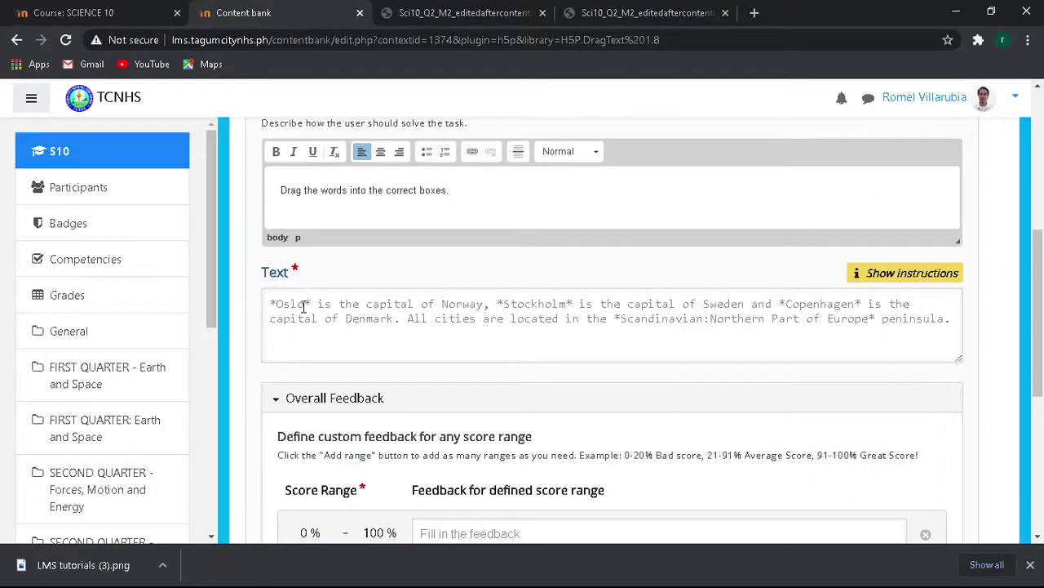
click(481, 15)
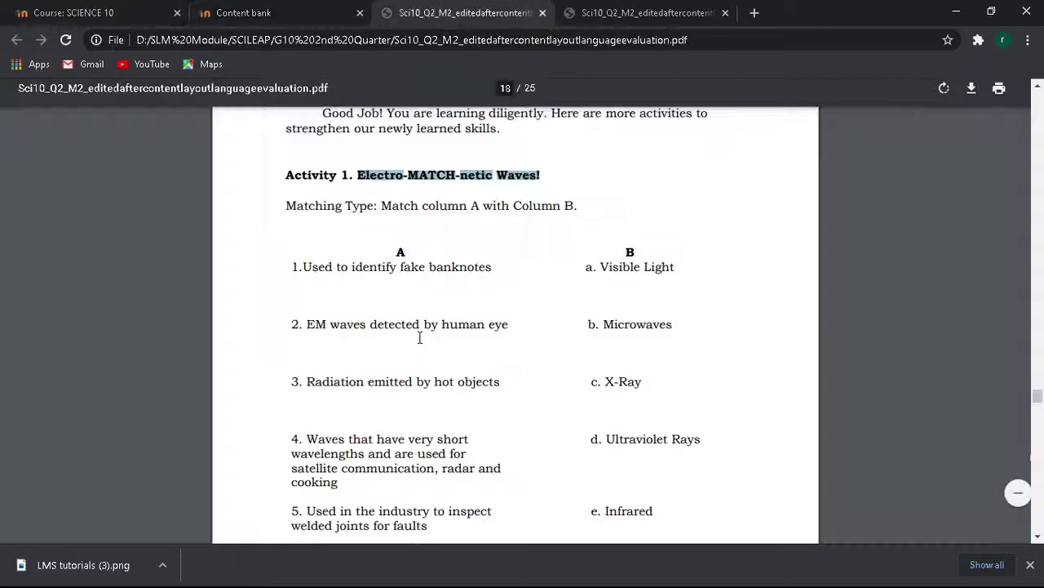
drag(304, 267, 488, 268)
key(ctrl+c)
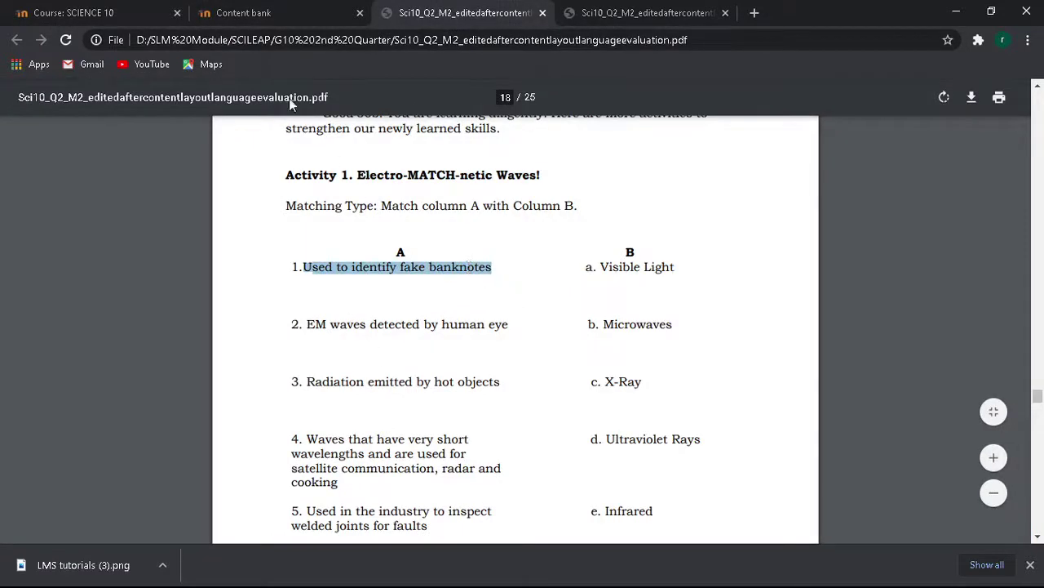
click(267, 23)
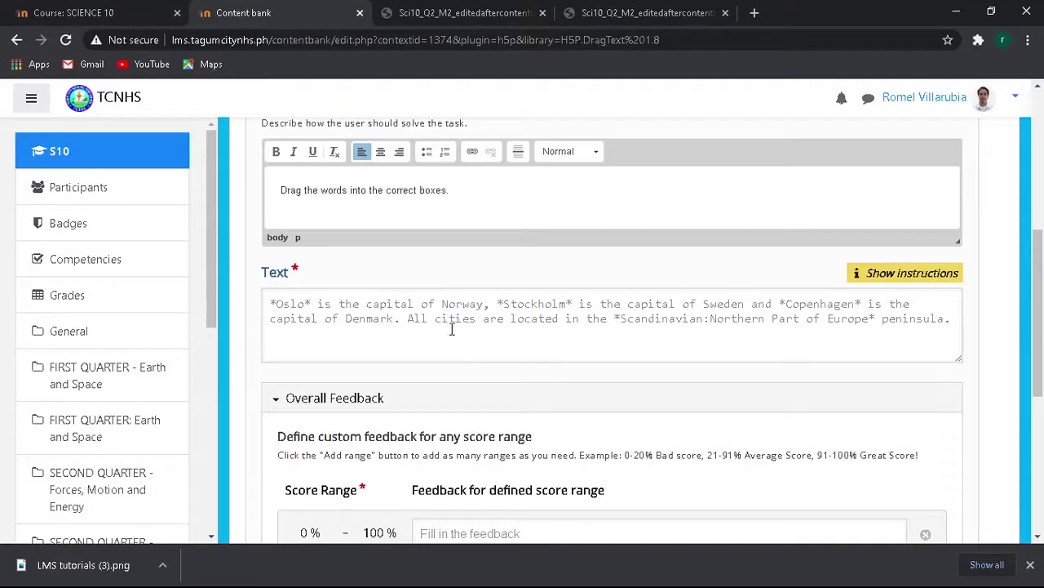
scroll(379, 314, down, 2)
scroll(334, 316, up, 2)
click(331, 317)
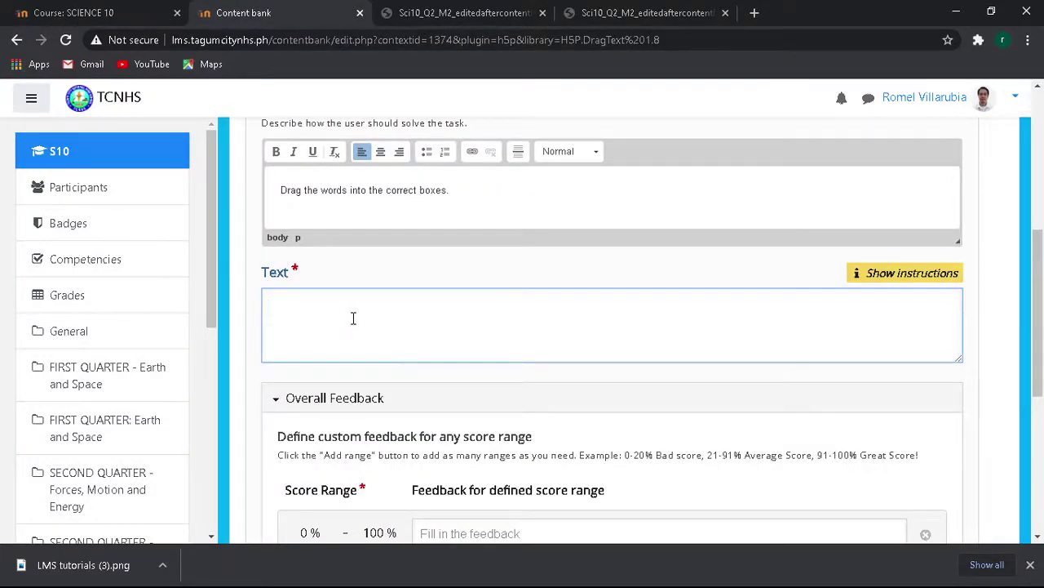
key(ctrl+v)
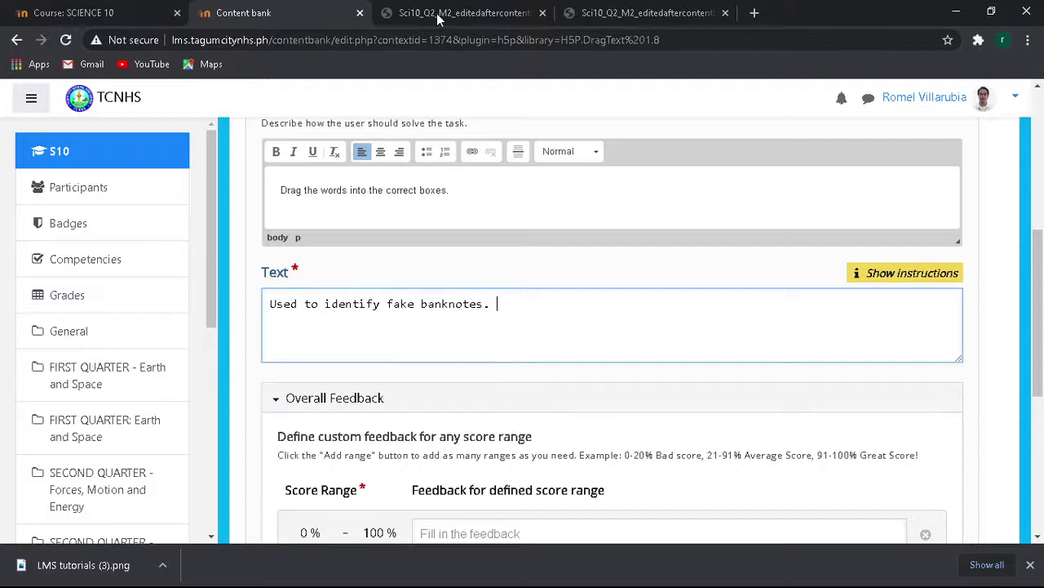
Step: Check the Let us Practice More! answer key and copy "Ultraviolet Rays" from column B to after the banknotes sentence
click(640, 16)
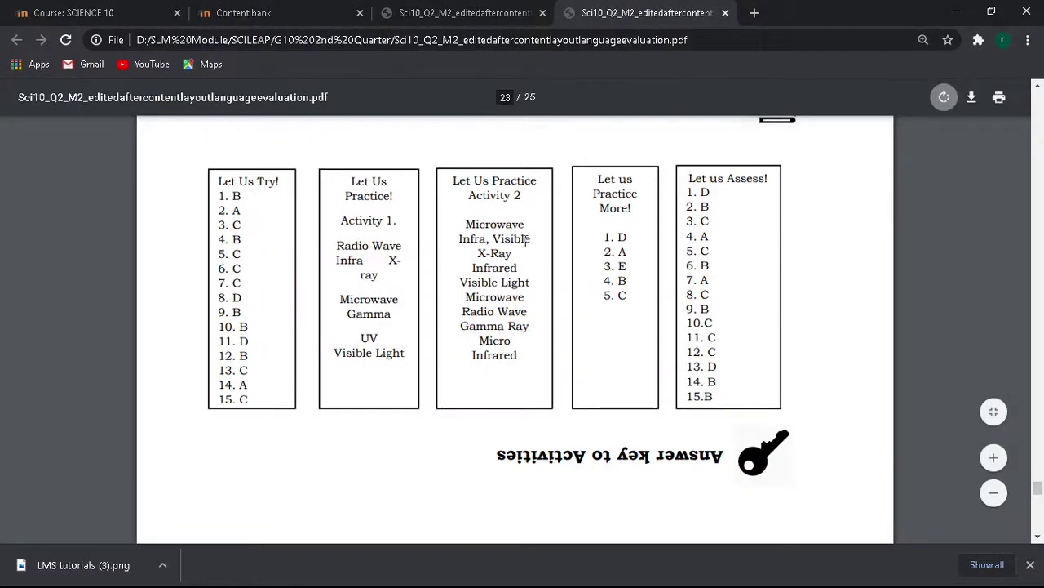
click(285, 16)
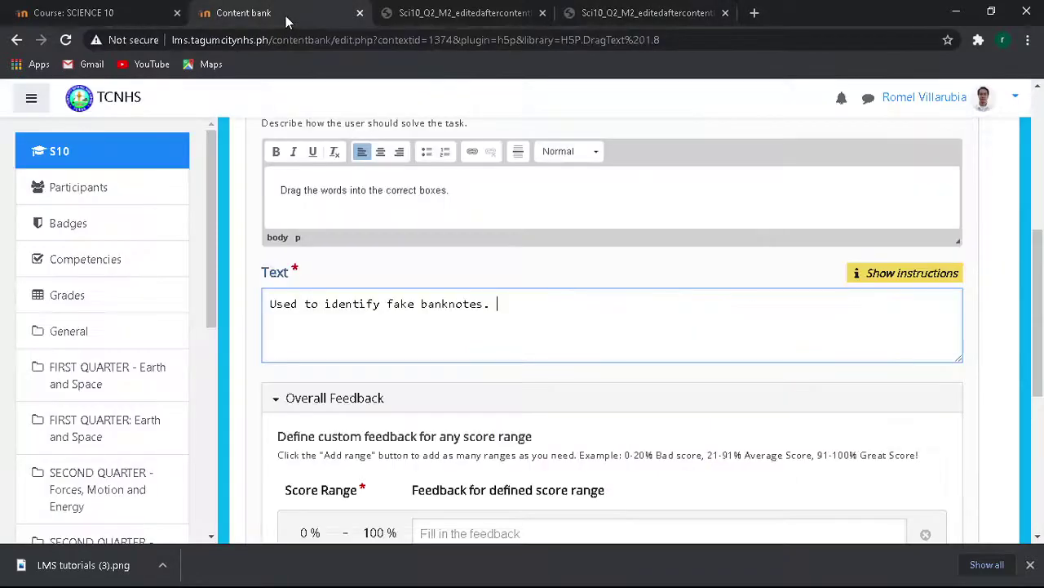
click(461, 13)
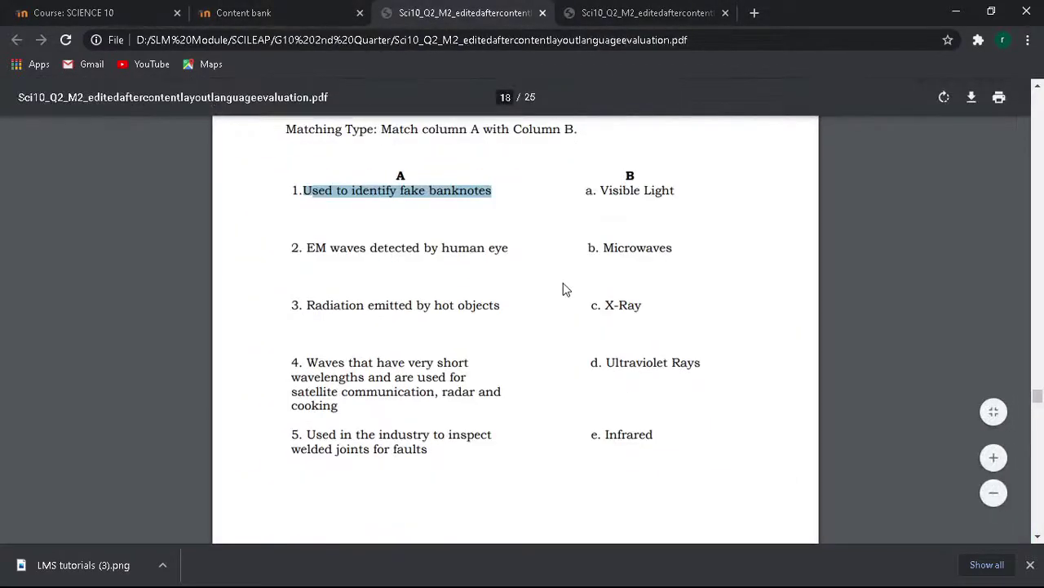
click(604, 13)
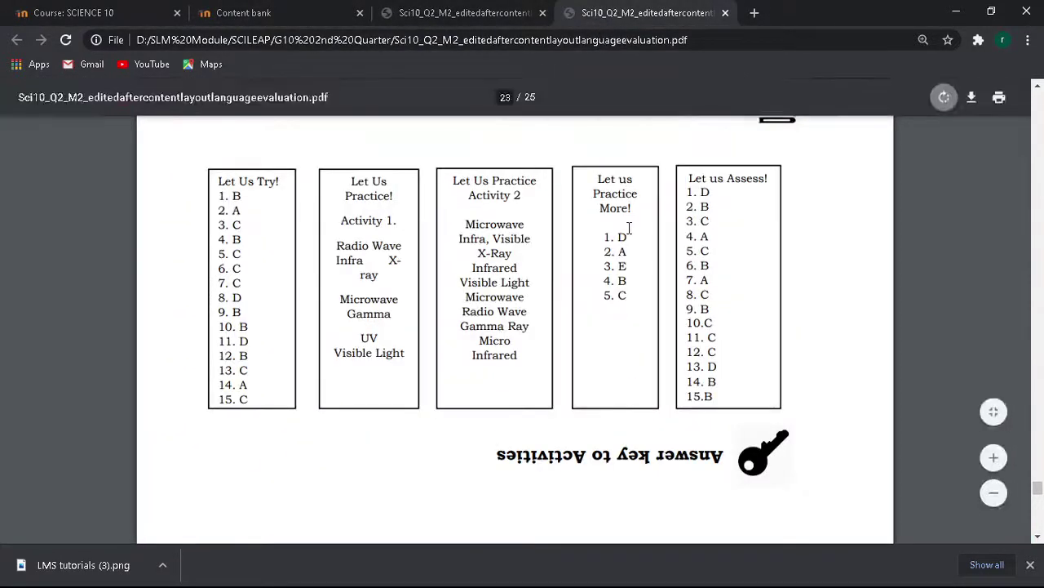
click(449, 15)
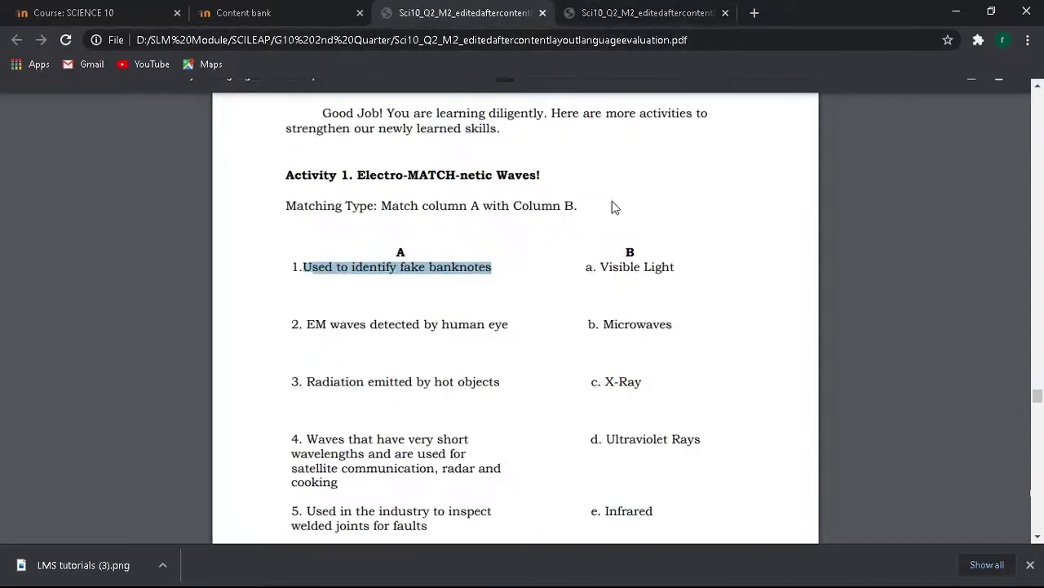
drag(605, 438, 707, 438)
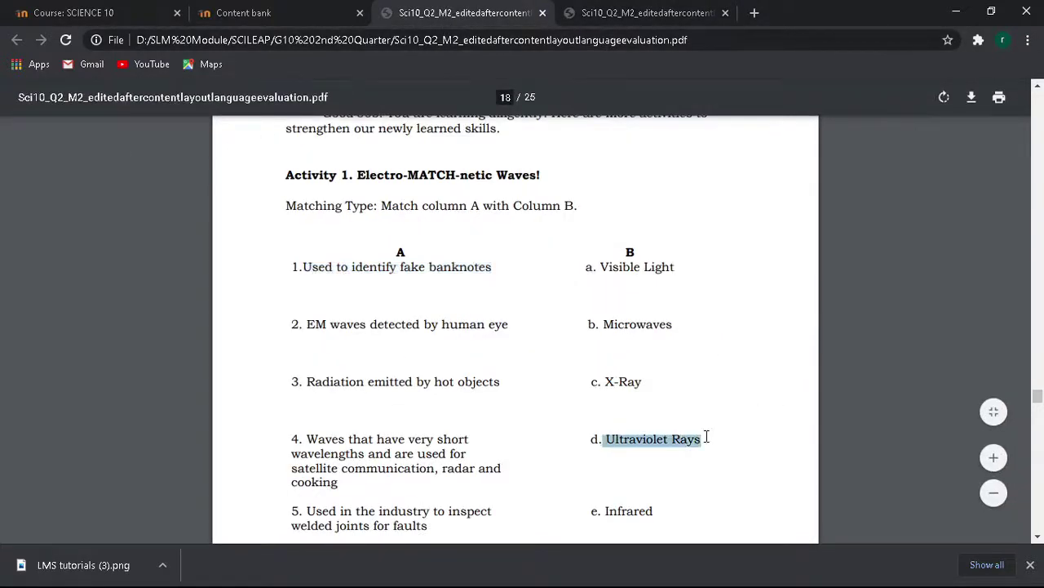
click(636, 441)
drag(606, 438, 702, 438)
key(ctrl+c)
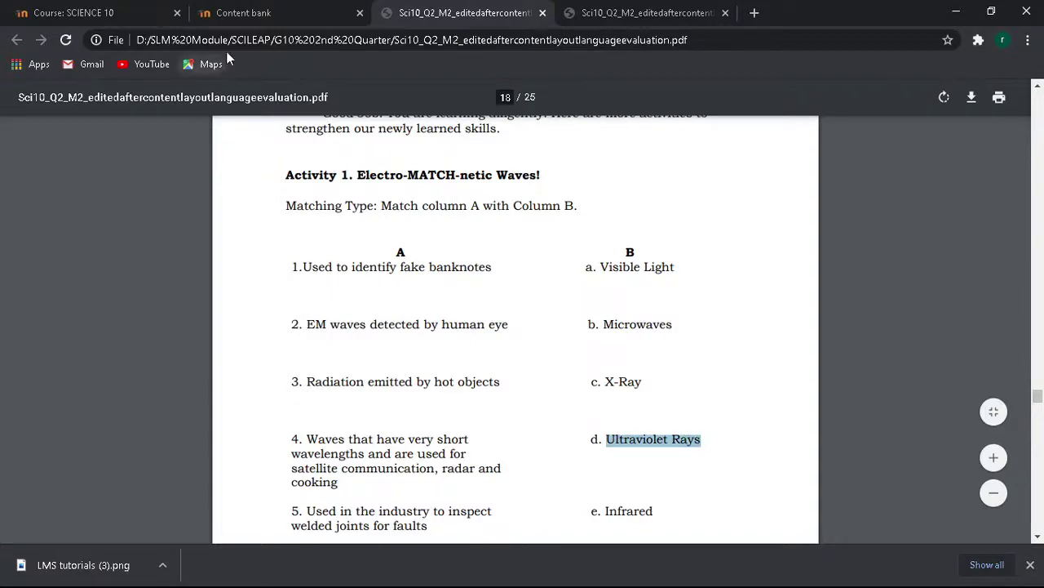
click(248, 15)
key(ctrl+v)
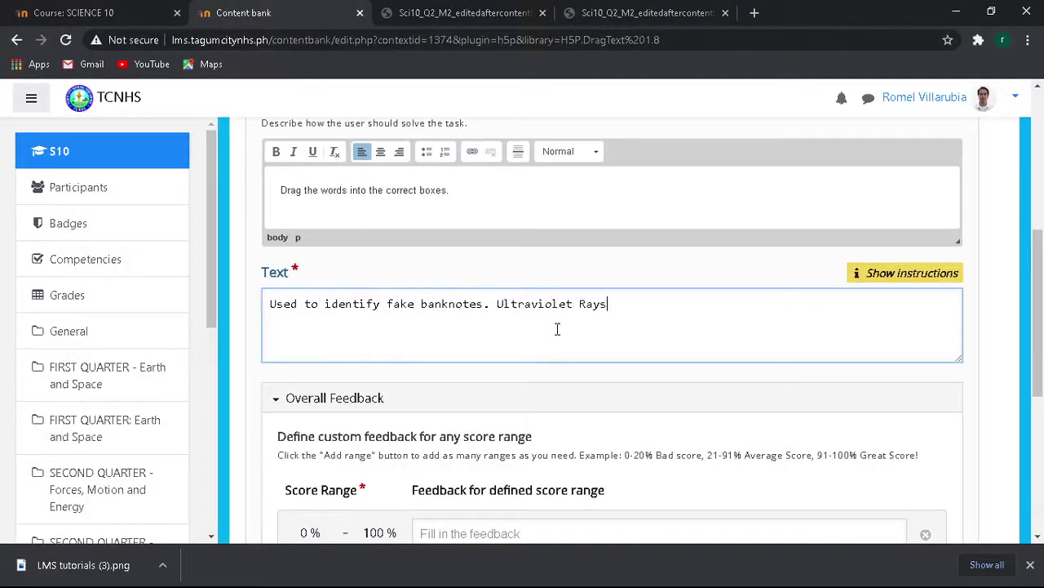
Step: Mark the first answer as a draggable word by enclosing it in asterisks: "*Ultraviolet Rays*"
drag(497, 304, 505, 305)
key(Left)
text(*)
key(Right)
key(Right)
key(Right)
key(shift+Right)
click(630, 303)
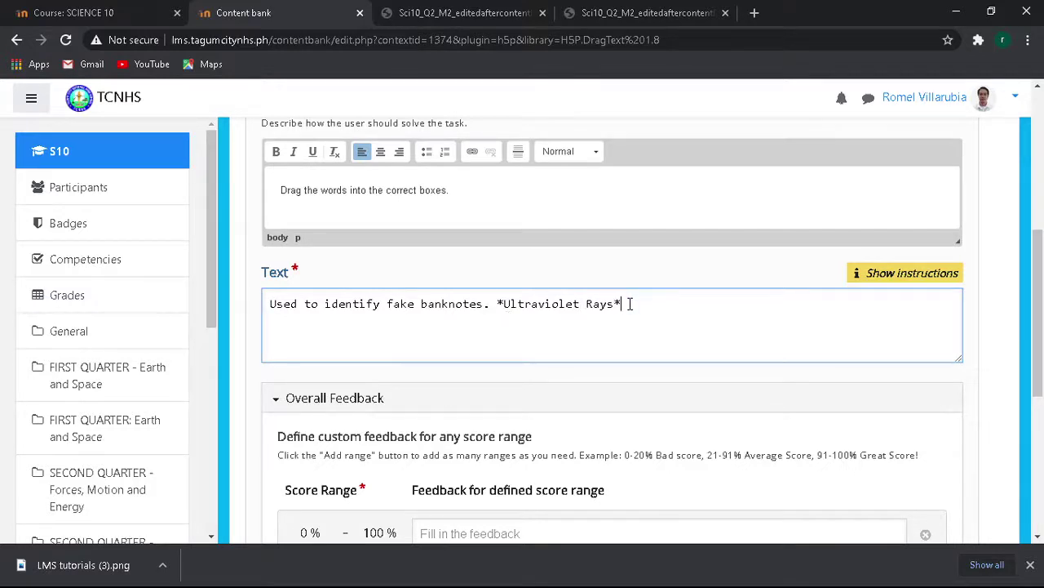
Step: Add item 2 of column A from the module PDF on a new line as "EM waves detected by human eye."
key(Return)
click(475, 15)
drag(316, 324, 511, 324)
key(ctrl+c)
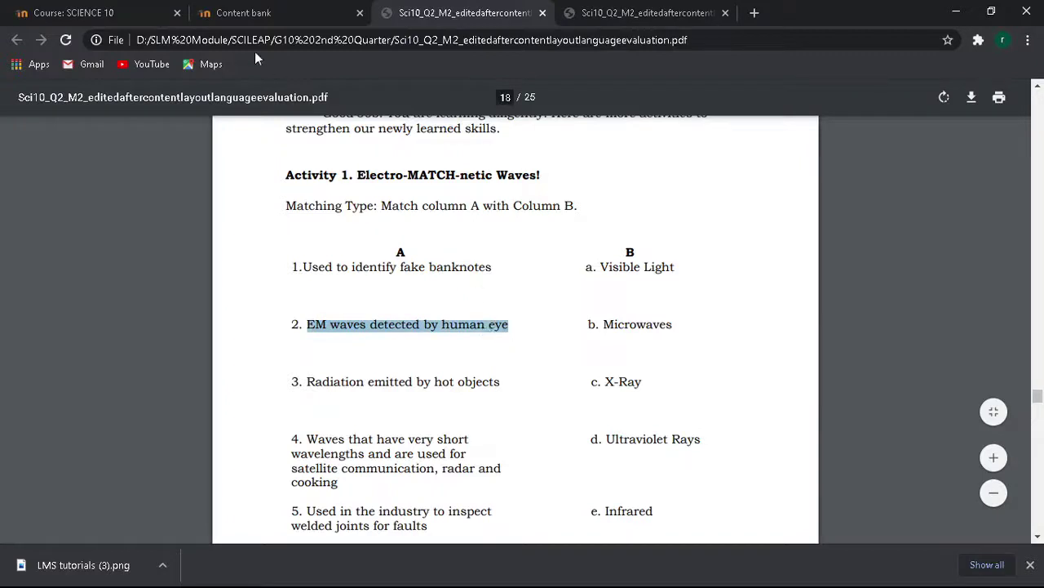
click(247, 18)
key(ctrl+v)
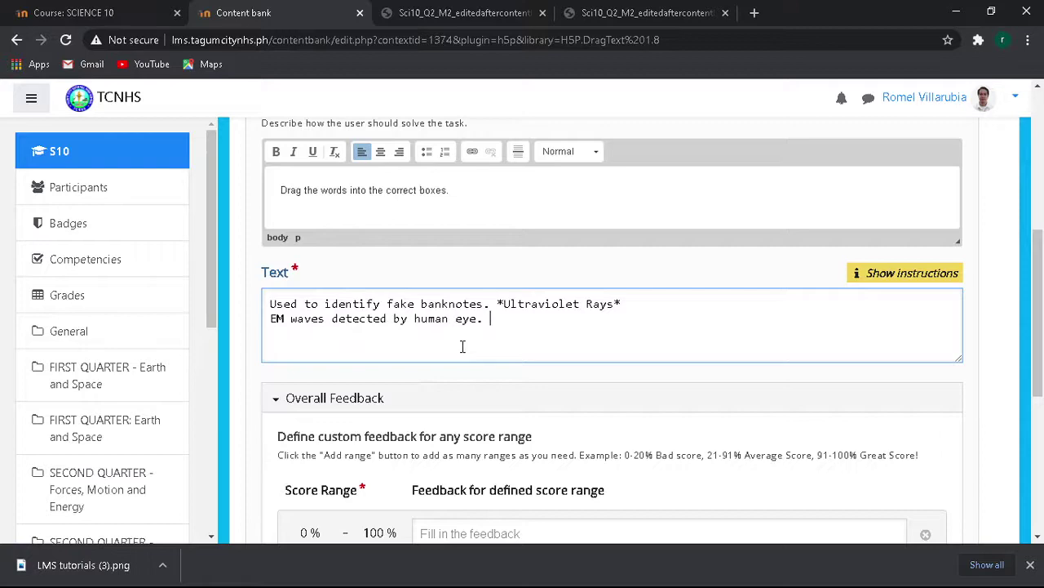
scroll(457, 350, down, 5)
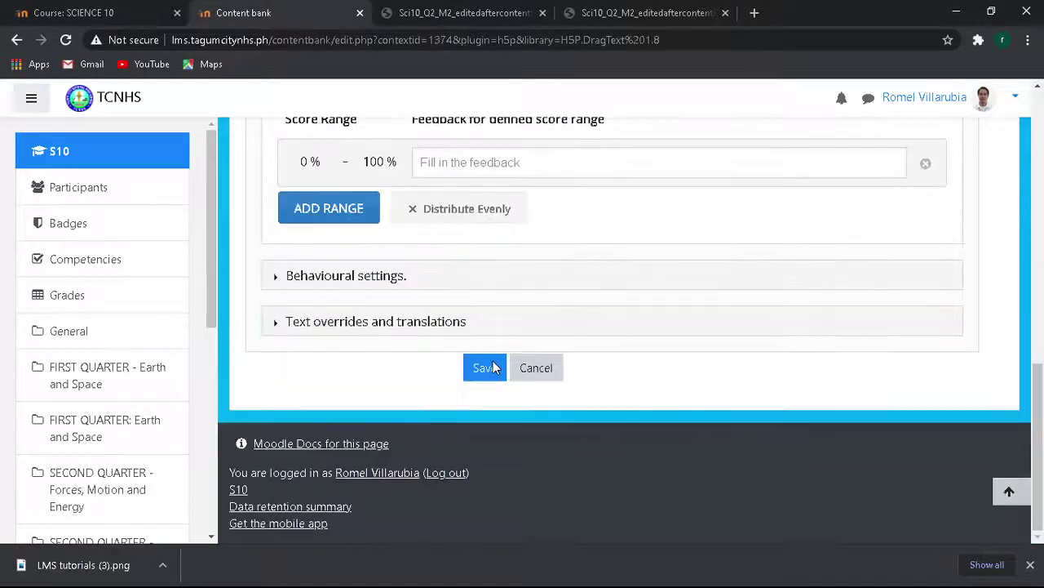
Step: Check the Let us Practice More! answer key and copy "Visible Light" from column B to after the human eye sentence
scroll(490, 368, up, 4)
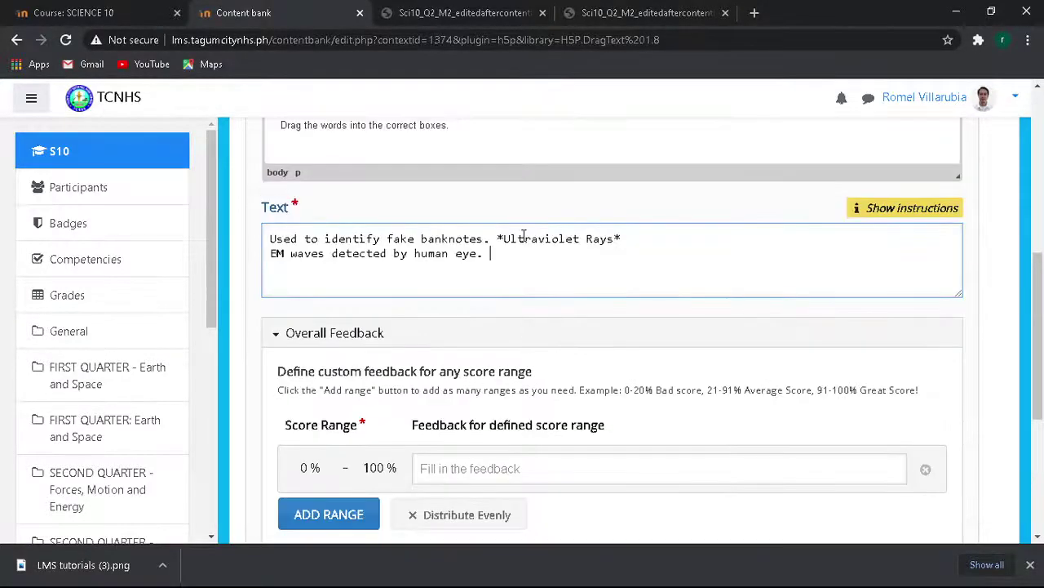
click(456, 16)
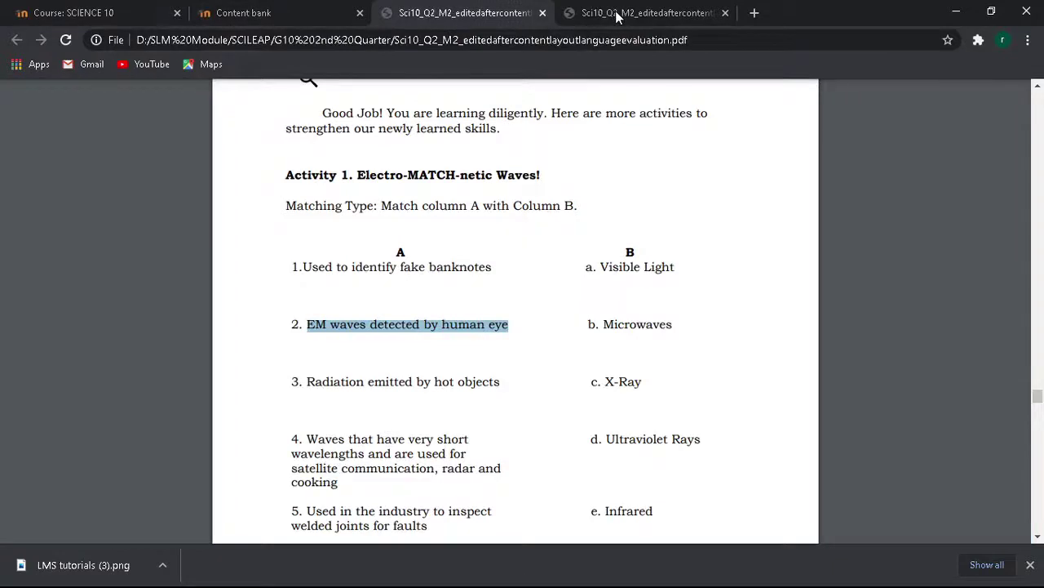
click(618, 14)
click(449, 16)
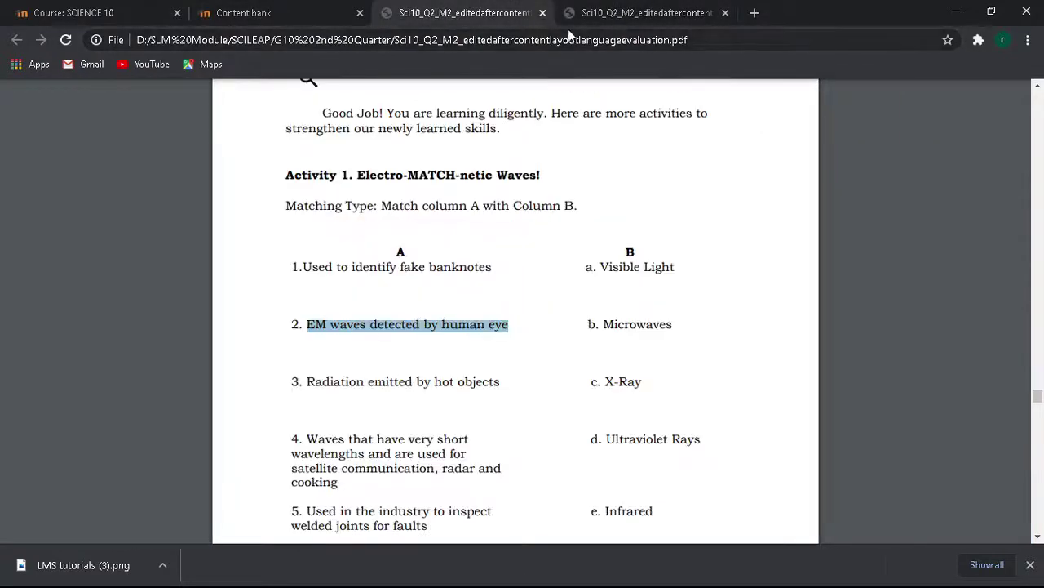
click(616, 14)
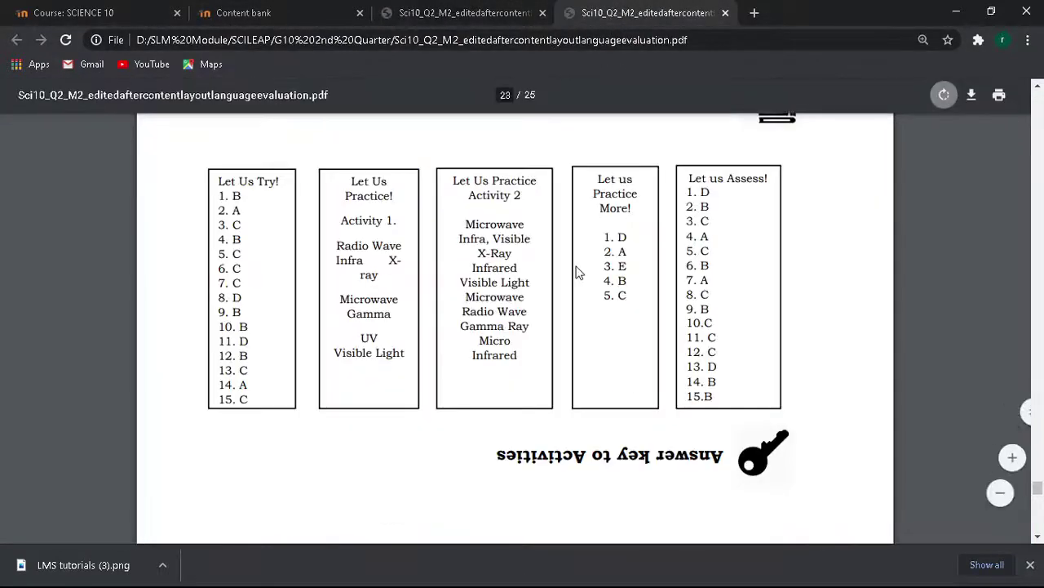
click(445, 18)
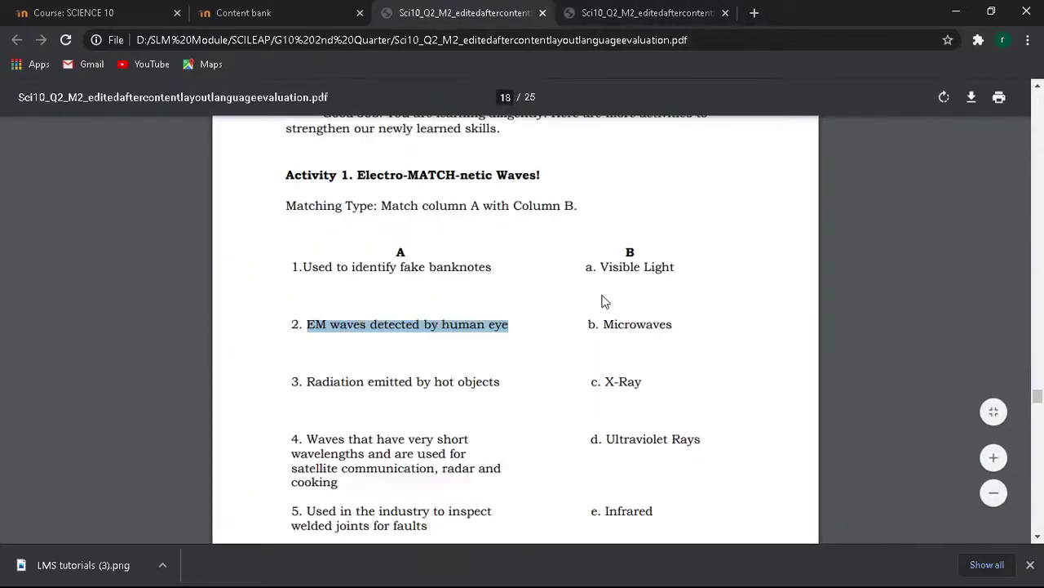
drag(602, 267, 676, 269)
key(ctrl+c)
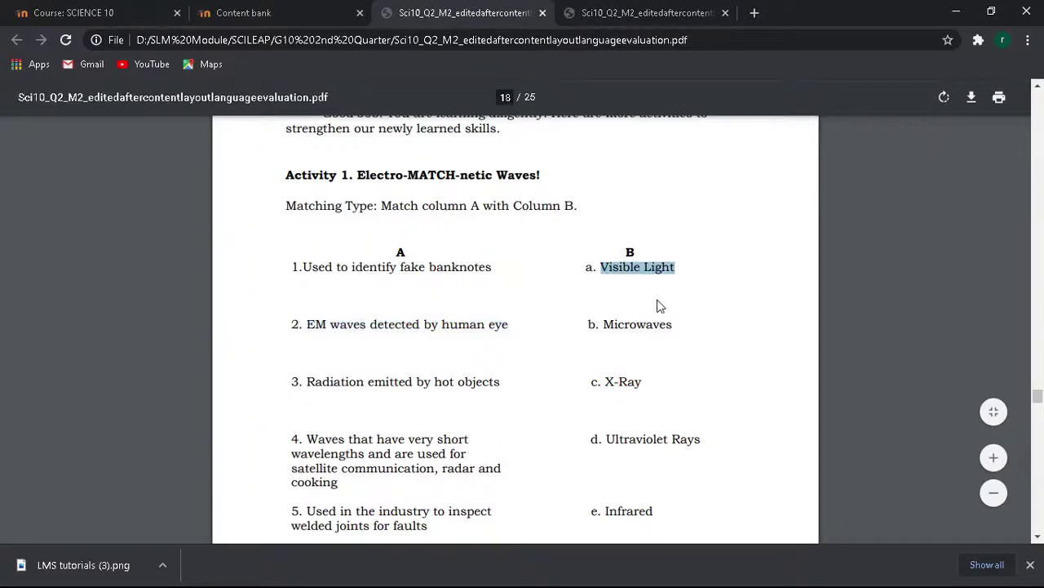
click(254, 19)
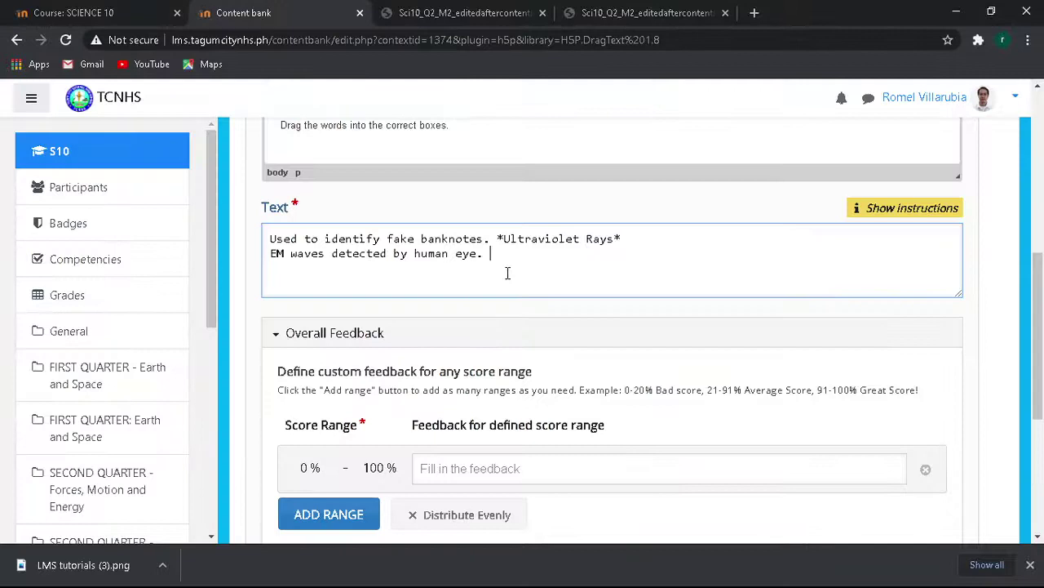
key(ctrl+v)
Step: Mark the second answer as a draggable word by enclosing it in asterisks: "*Visible Light*"
click(494, 265)
text(*)
key(Right)
key(Right)
key(Right)
key(Right)
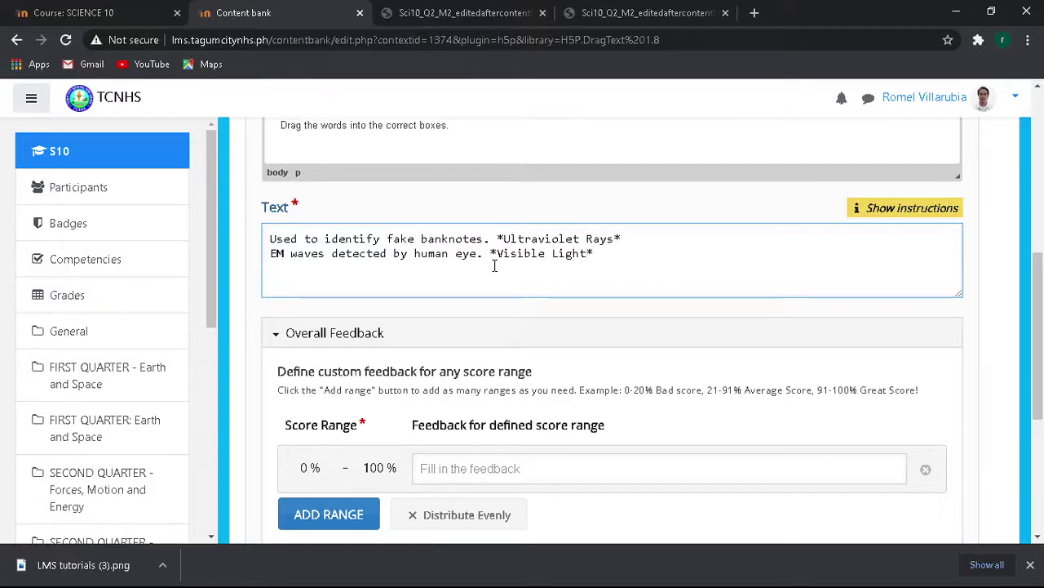
Step: Add item 3 of column A from the module PDF on a new line as "Radiation emitted by hot objects."
click(455, 17)
scroll(464, 194, down, 1)
drag(307, 304, 520, 303)
key(ctrl+c)
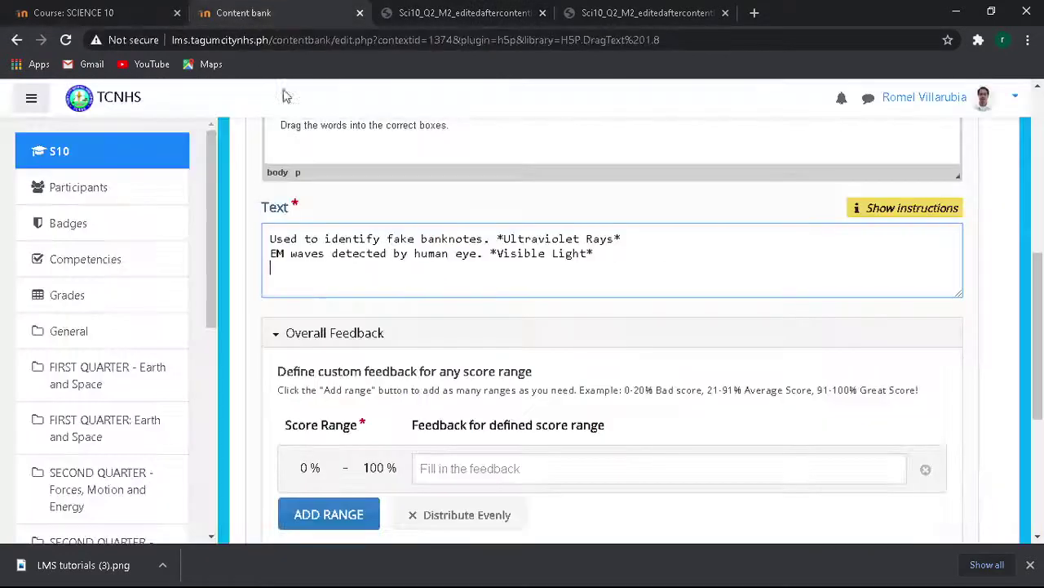
click(238, 12)
key(Return)
key(ctrl+v)
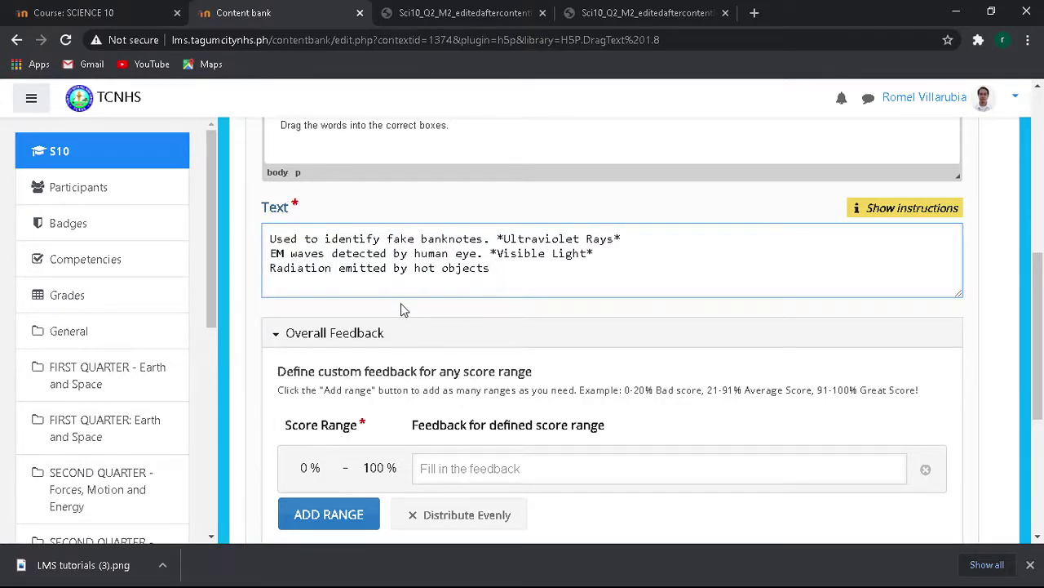
text(.)
Step: Check item 3 in the Let us Practice More! answer key and copy "Infrared" from column B to after the hot objects sentence
click(590, 19)
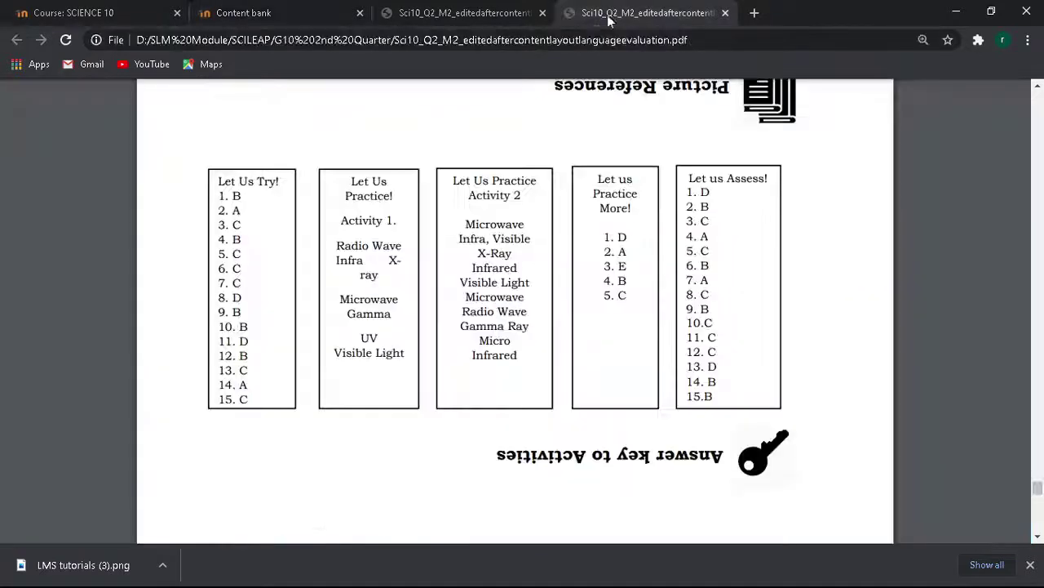
click(459, 14)
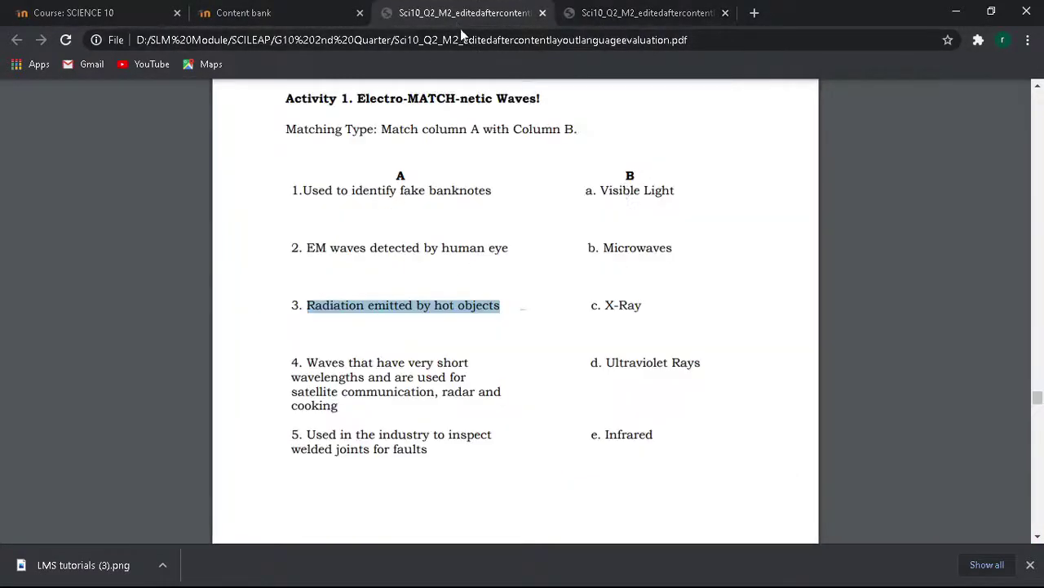
drag(605, 434, 663, 430)
key(ctrl+c)
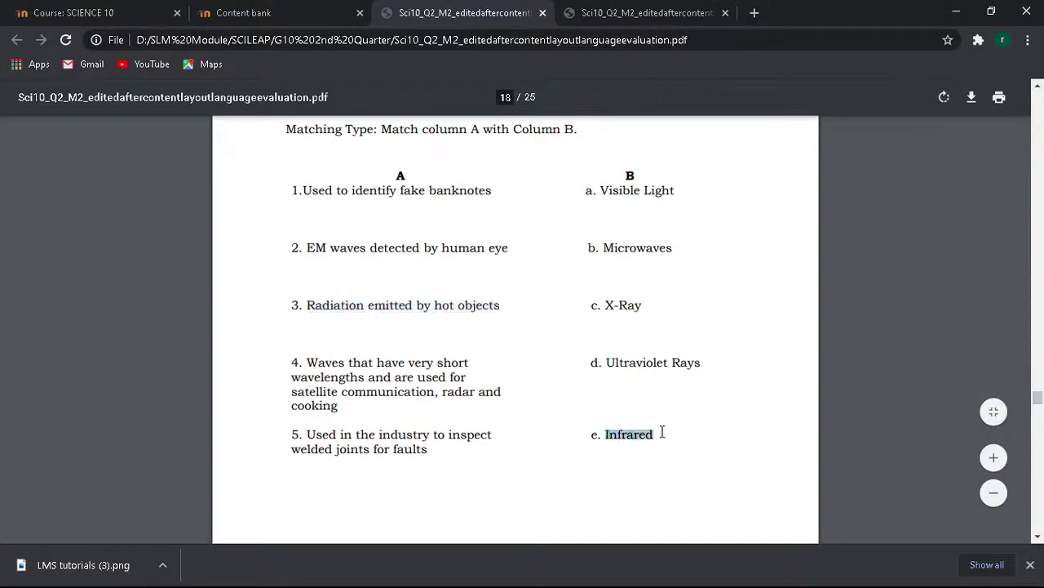
click(274, 16)
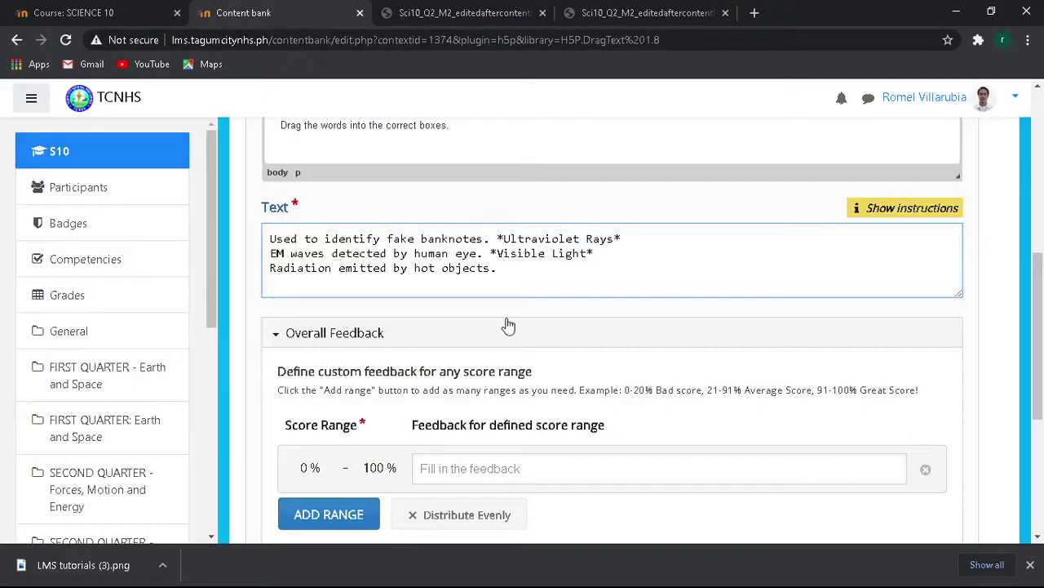
key(ctrl+v)
Step: Copy item 4 of column A, about waves with very short wavelengths, from the module PDF onto a new line of the text
click(443, 15)
drag(310, 364, 347, 407)
key(ctrl+c)
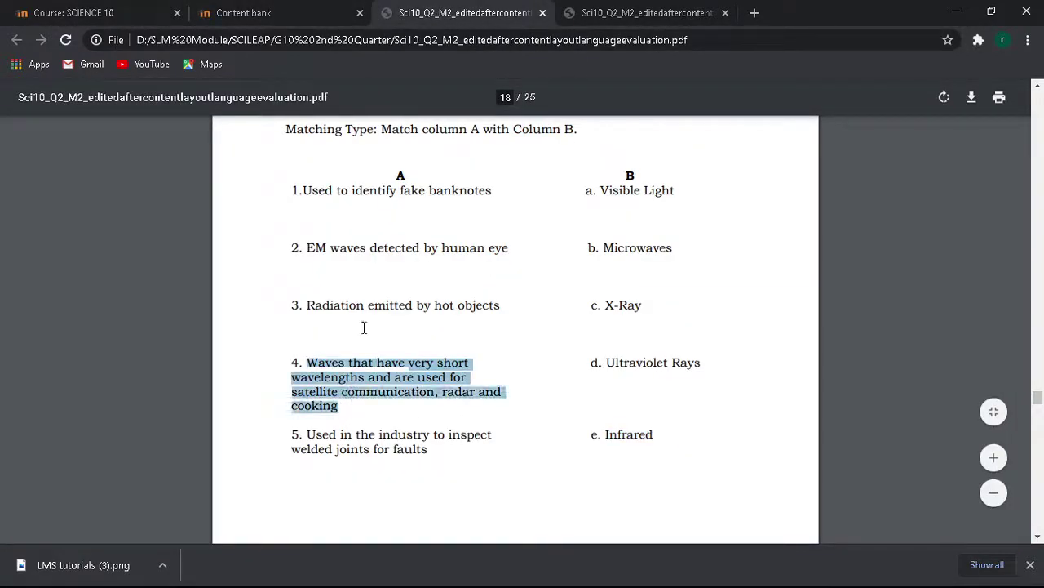
click(298, 14)
key(ctrl+v)
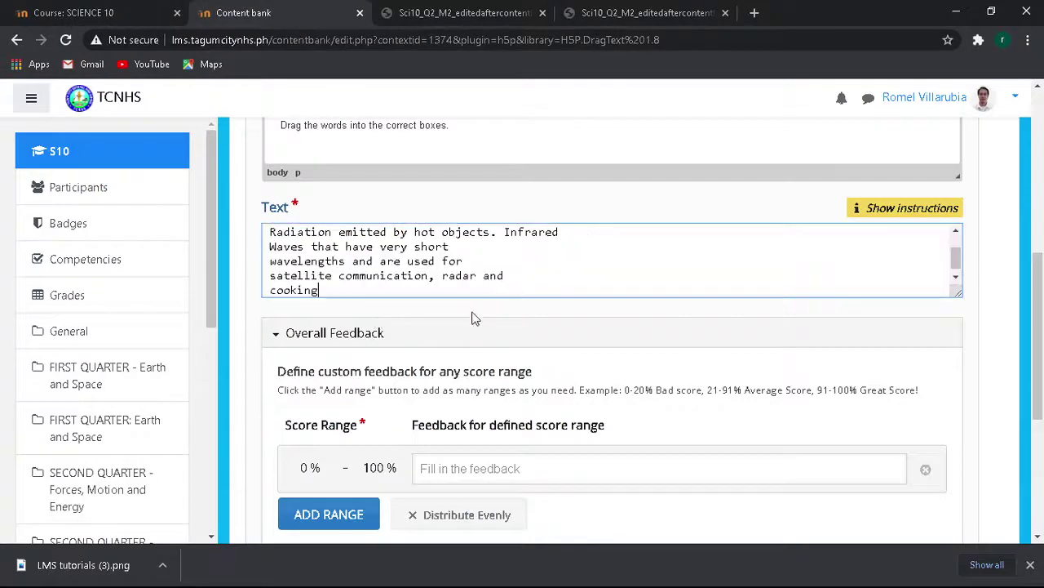
Step: Join the broken lines of item 4 into one sentence and end it with a period after "cooking"
click(272, 278)
key(BackSpace)
key(ctrl+End)
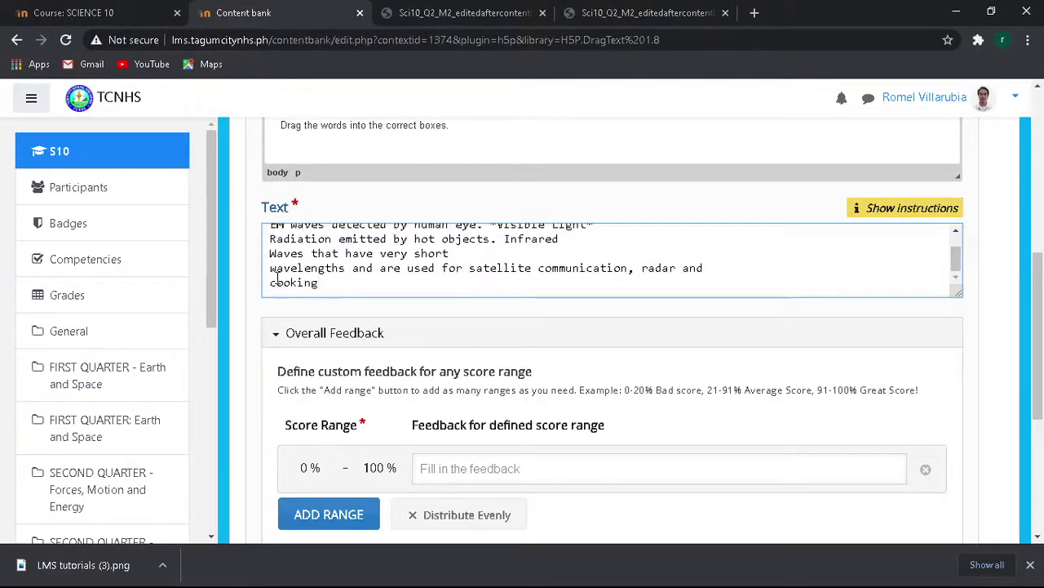
click(274, 281)
key(BackSpace)
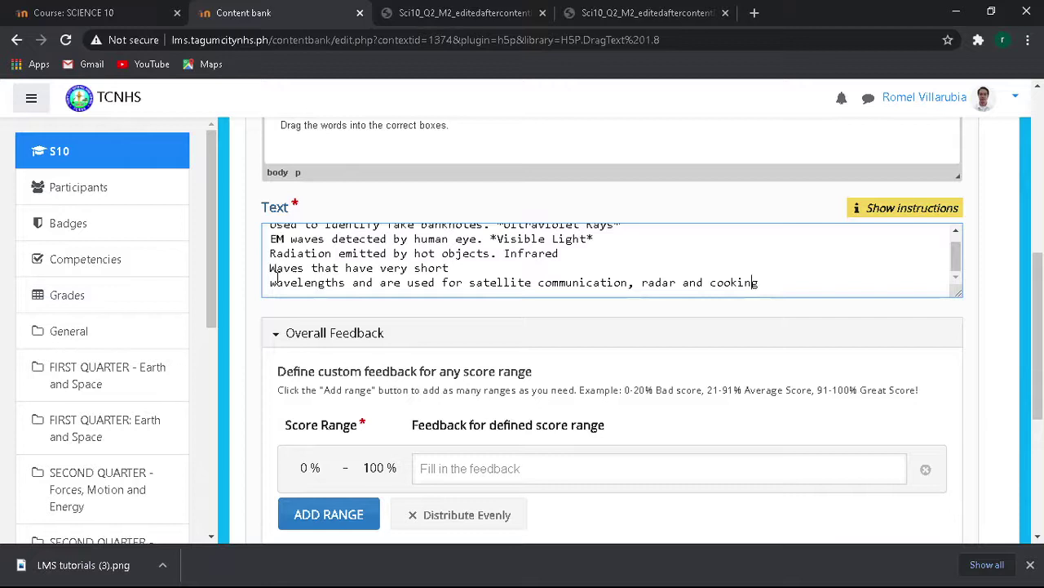
key(BackSpace)
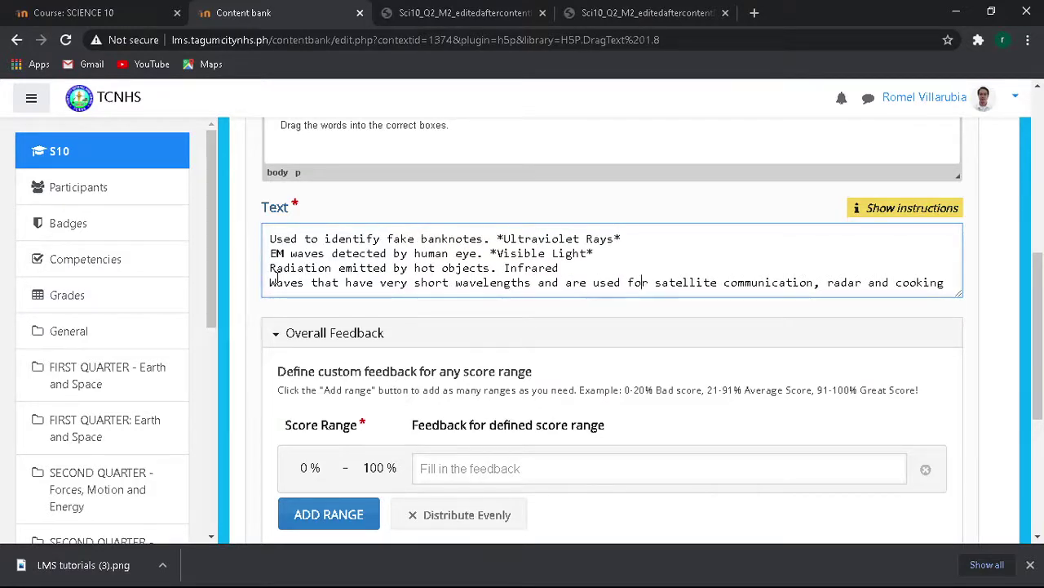
key(Right)
key(Right)
key(Right)
key(Right)
key(Right)
key(Right)
key(Right)
key(Right)
key(Right)
key(Right)
key(Right)
key(Right)
key(Right)
key(Right)
key(Right)
key(Right)
key(Right)
key(Right)
key(Right)
key(Right)
text(.)
Step: Check item 4 in the Let us Practice More! answer key and copy "Microwaves" from column B to after the cooking sentence
click(628, 13)
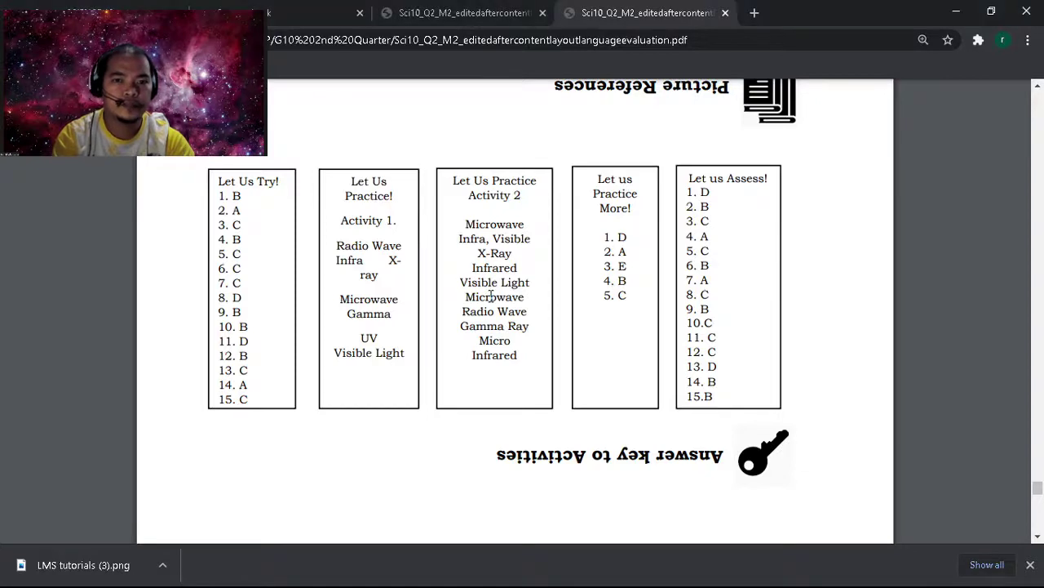
click(435, 17)
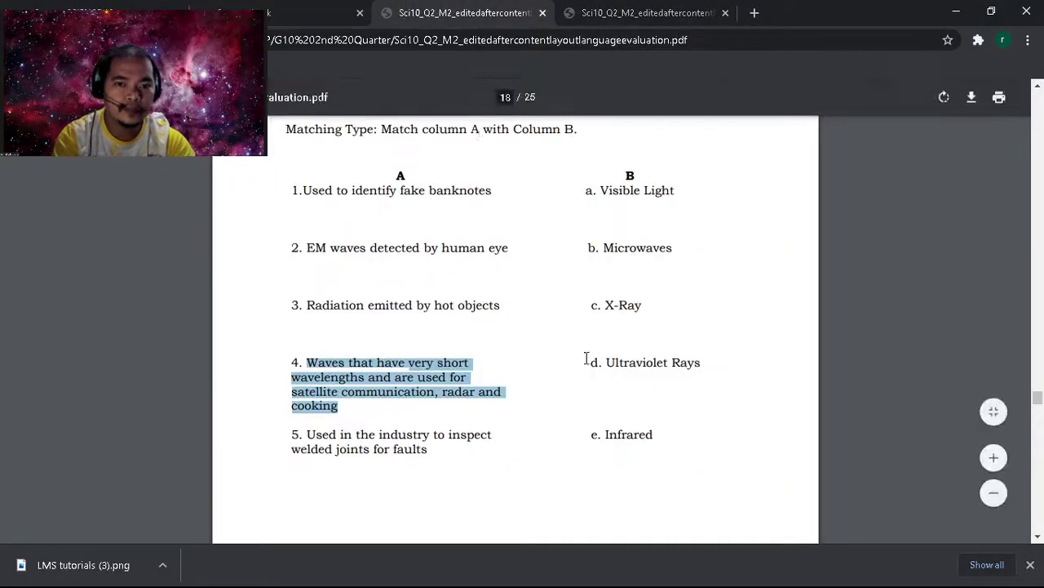
click(635, 14)
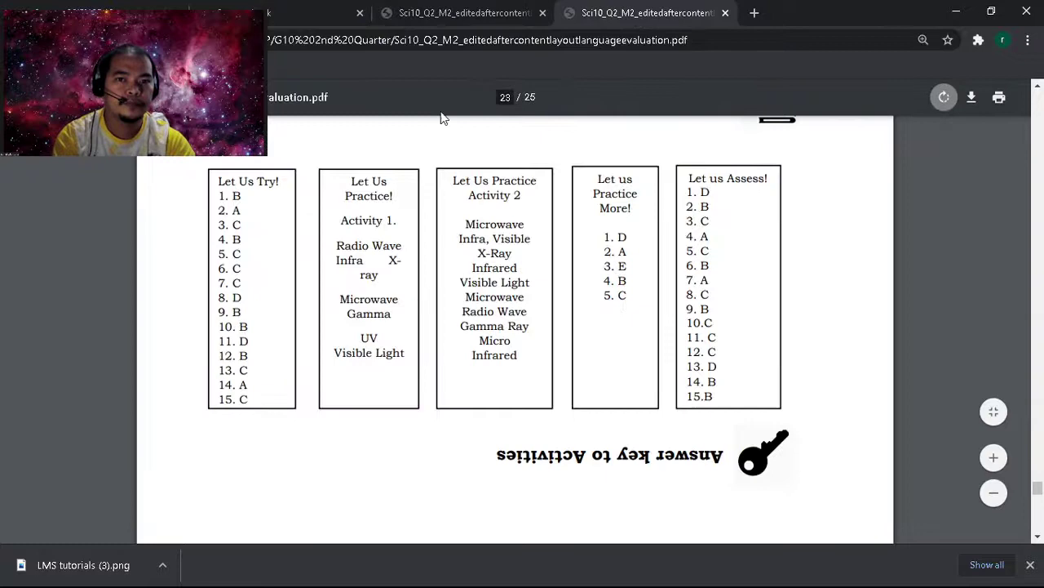
click(457, 12)
drag(605, 248, 676, 251)
key(ctrl+c)
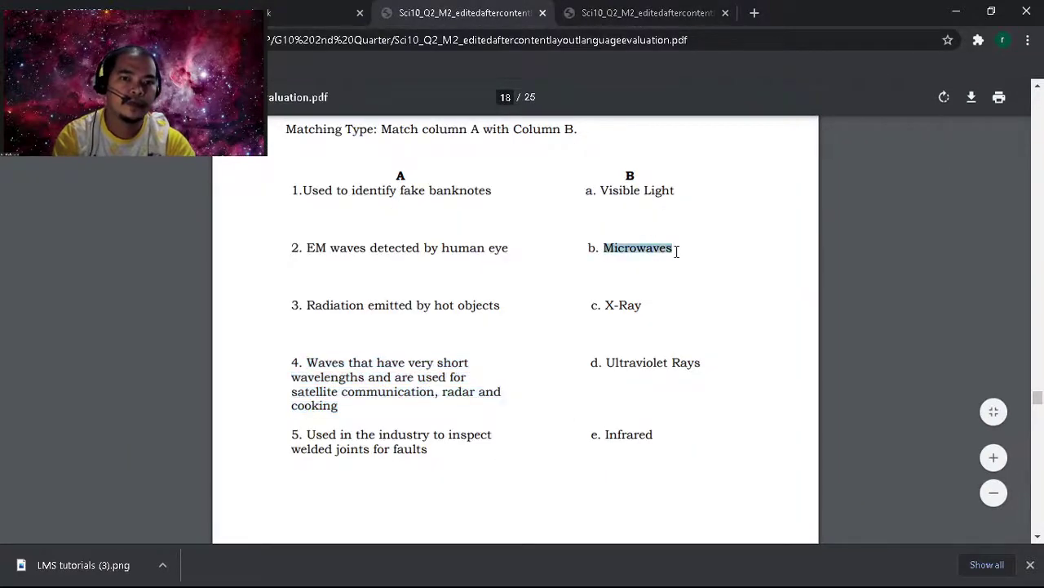
click(277, 13)
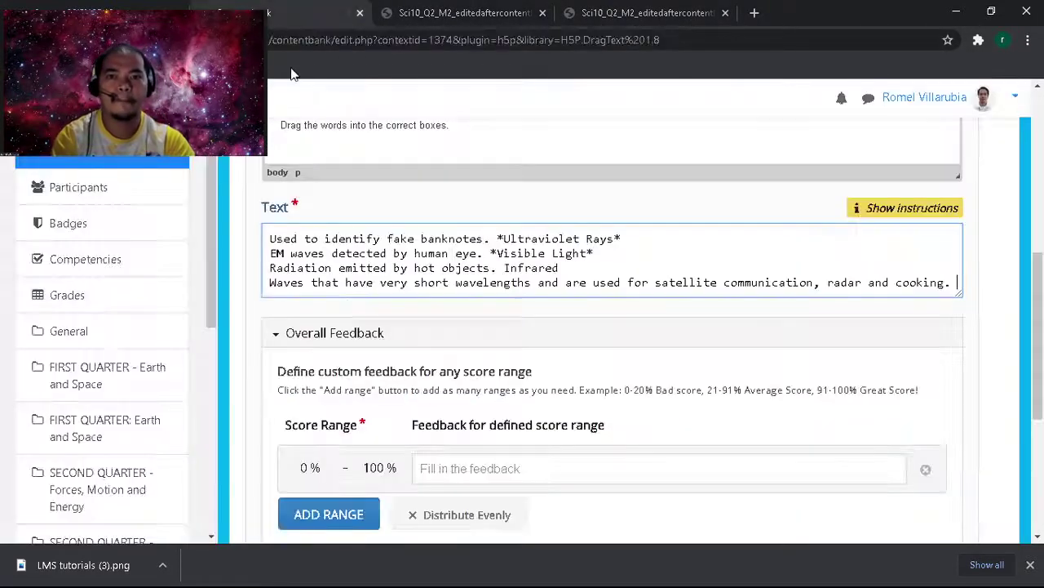
scroll(486, 362, down, 2)
scroll(490, 359, up, 2)
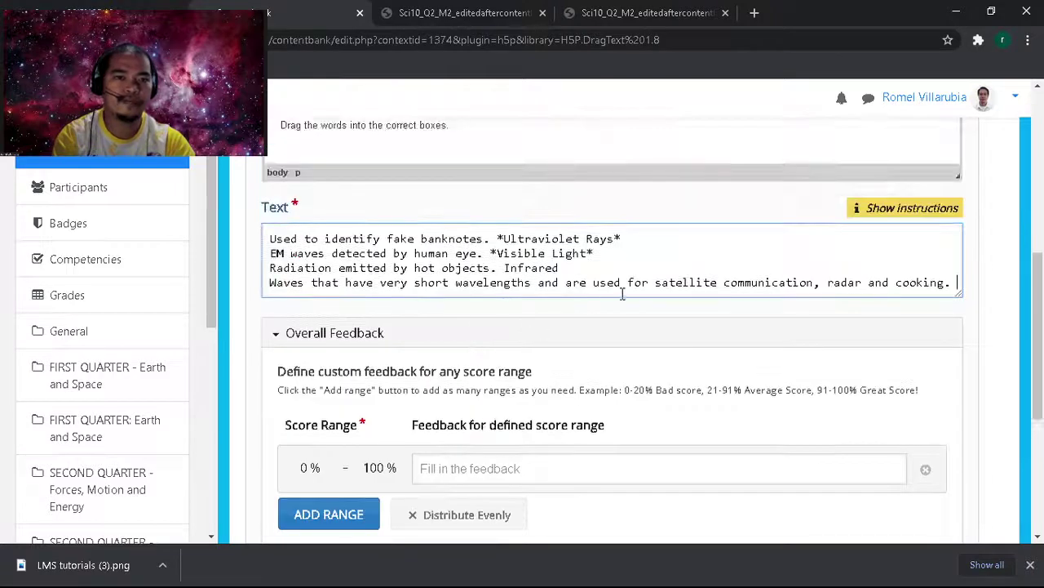
key(ctrl+v)
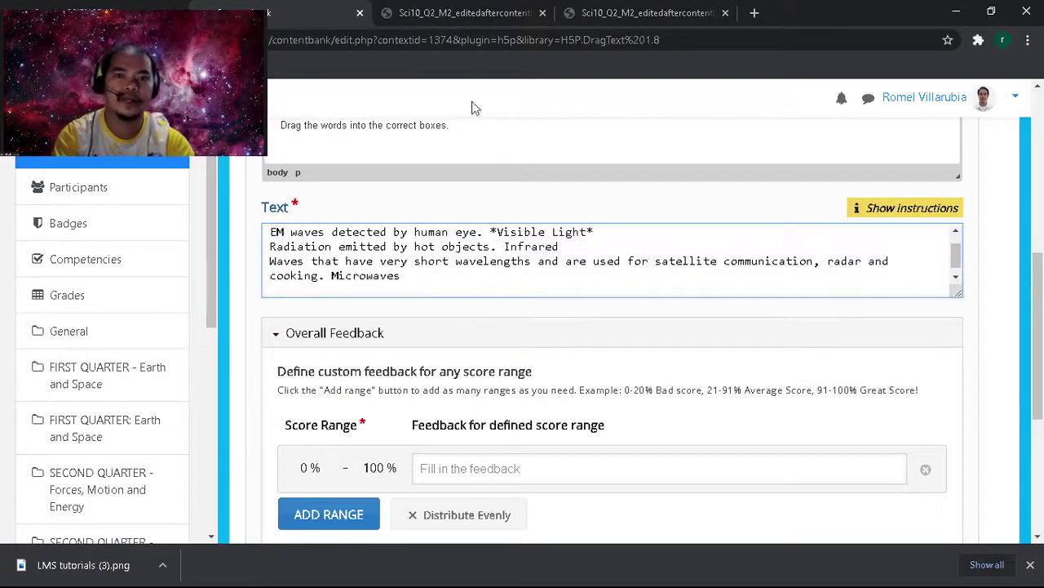
Step: Add item 5 of column A on a new line as the single sentence "Used in the industry to inspect welded joints for faults."
click(479, 22)
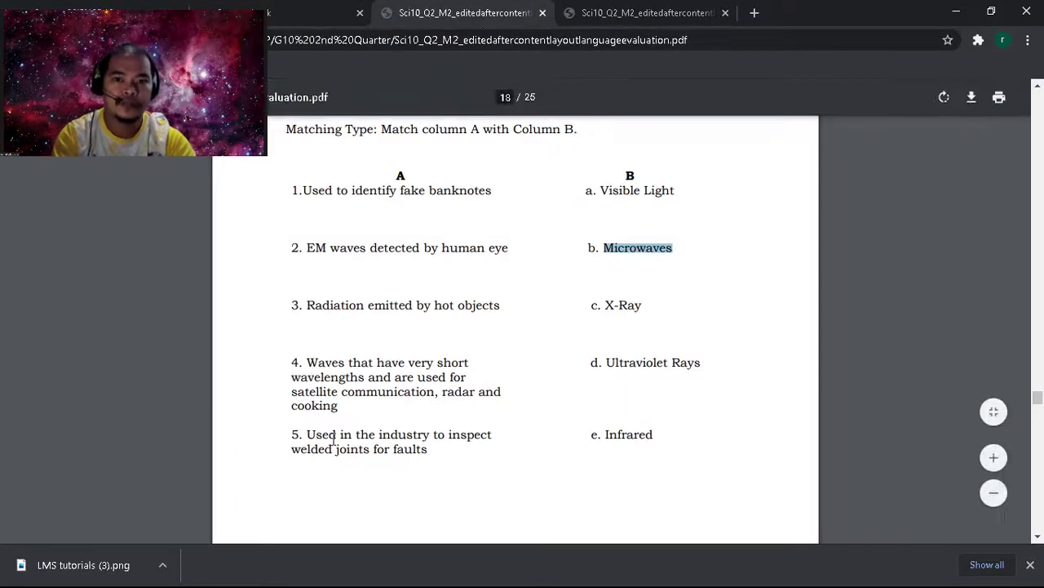
drag(311, 437, 435, 459)
key(ctrl+c)
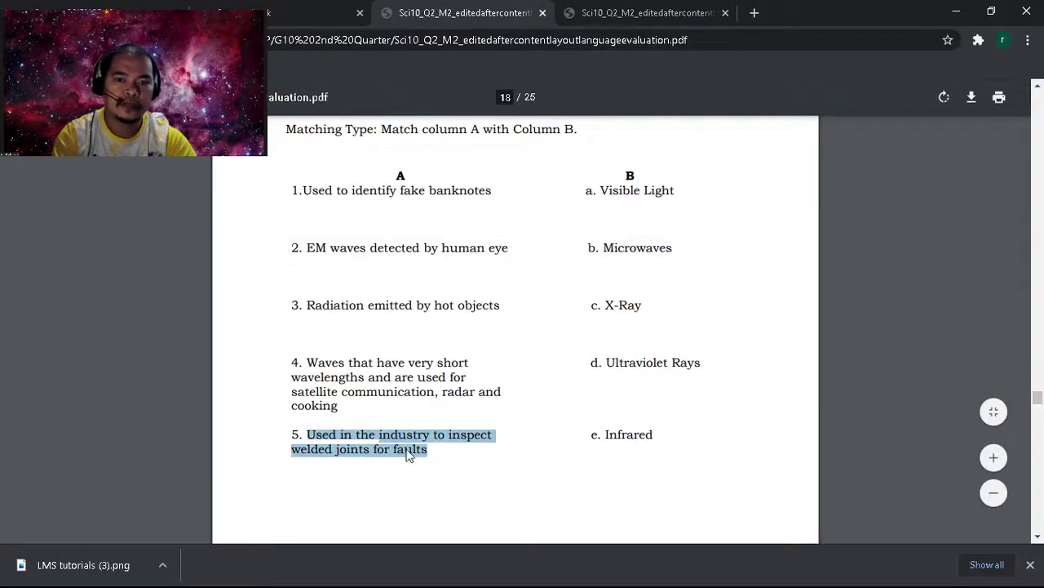
click(270, 17)
key(ctrl+v)
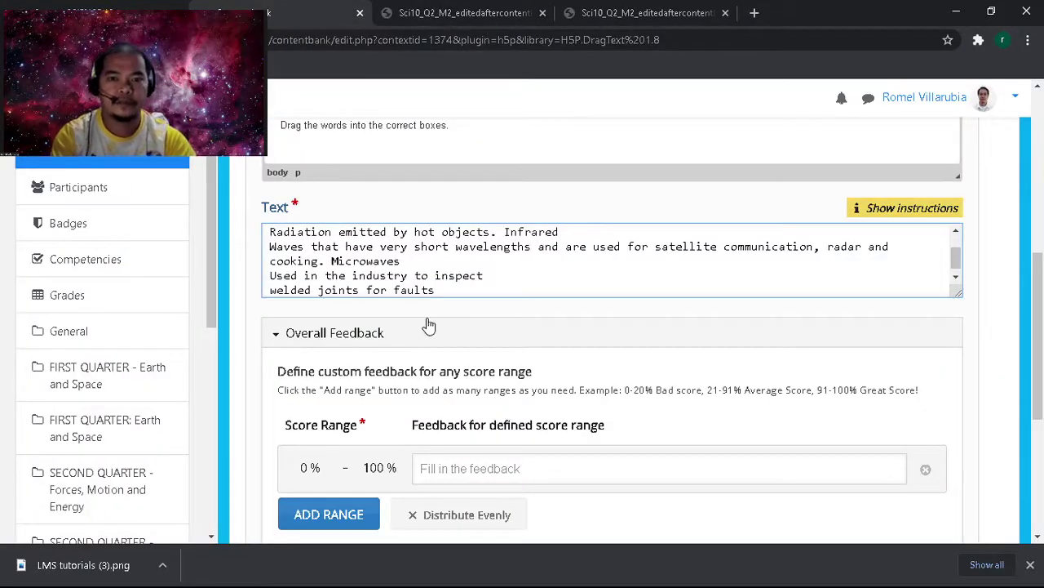
click(273, 291)
key(BackSpace)
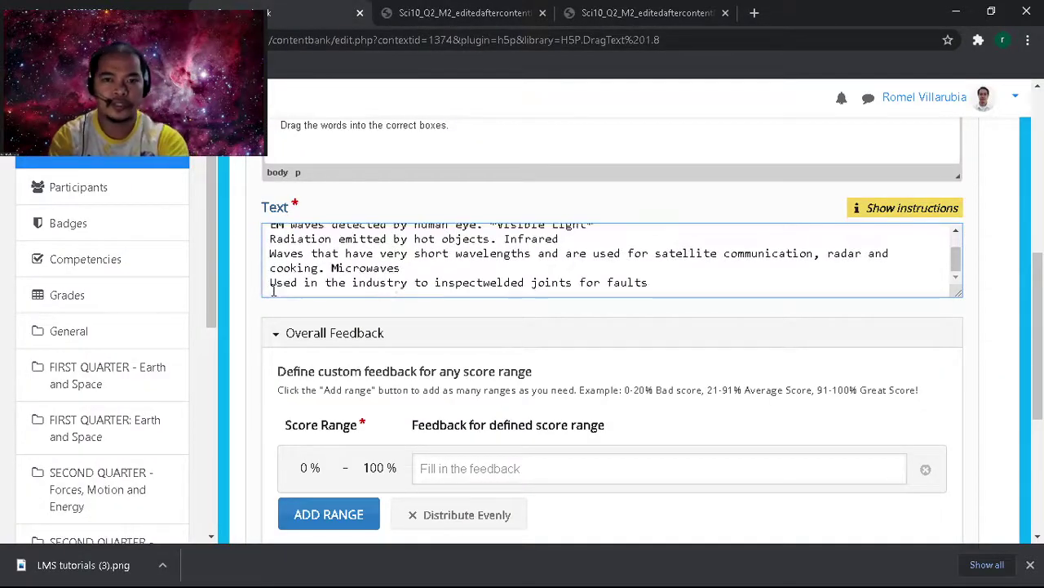
click(663, 284)
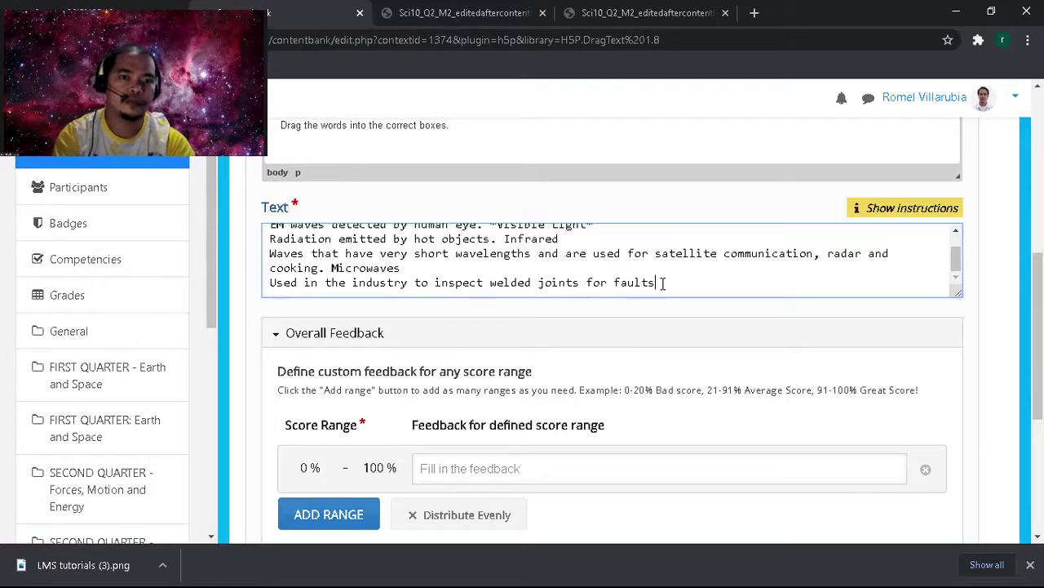
text(.)
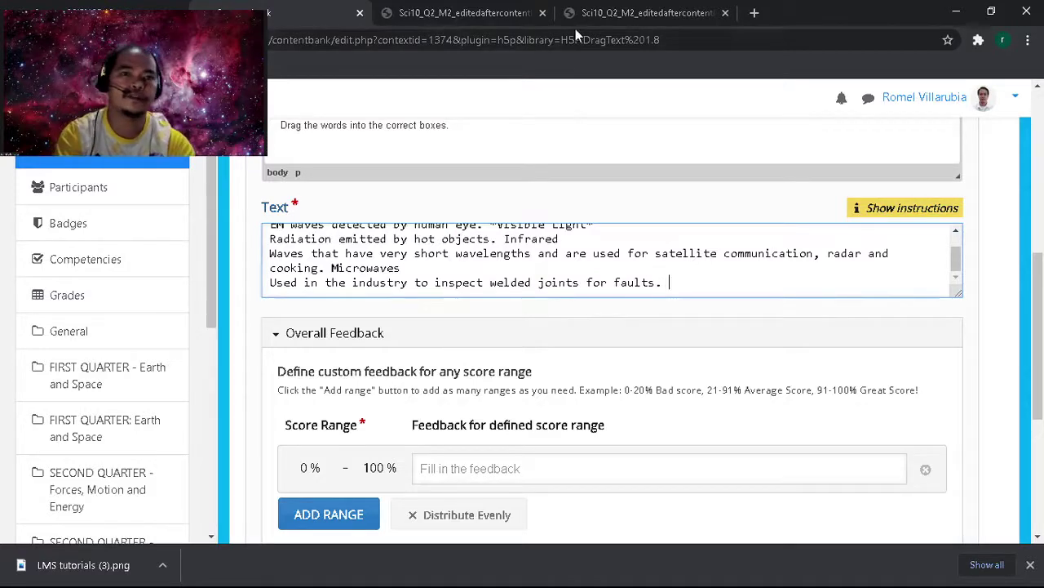
Step: Check item 5 in the Let us Practice More! answer key and copy "X-Ray" from column B to after the welded joints sentence
click(619, 13)
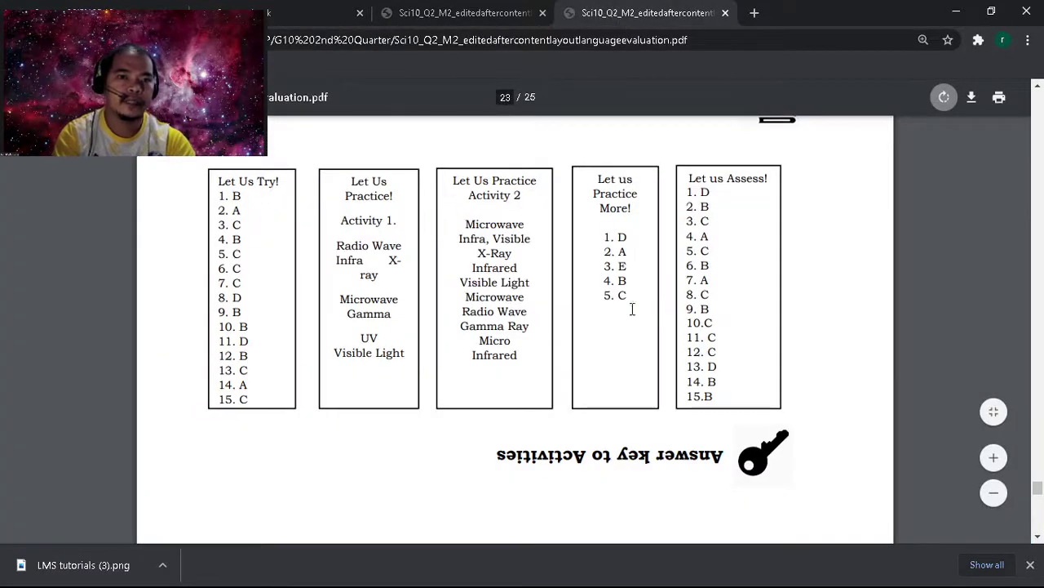
click(437, 18)
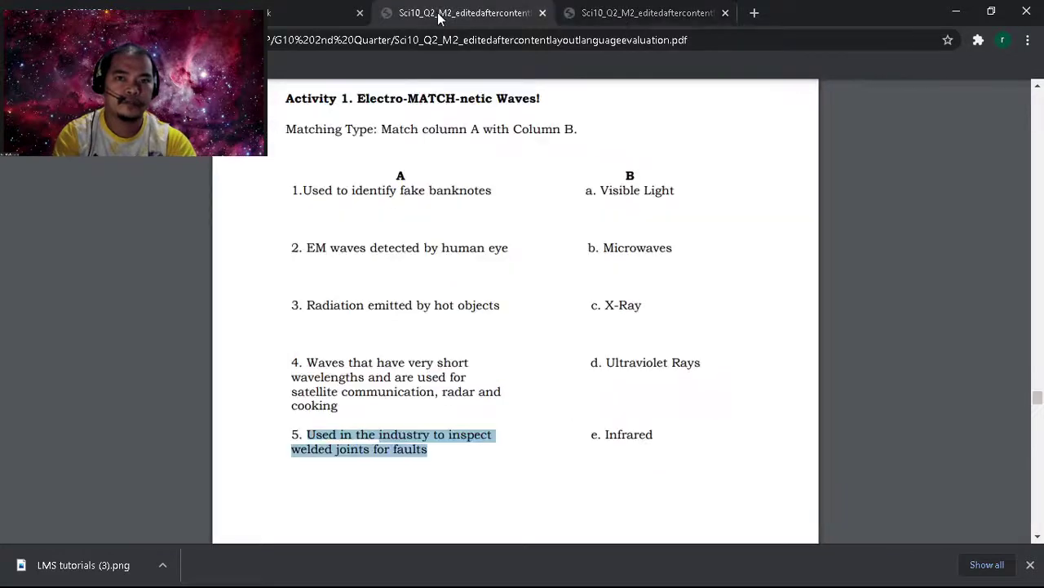
click(619, 16)
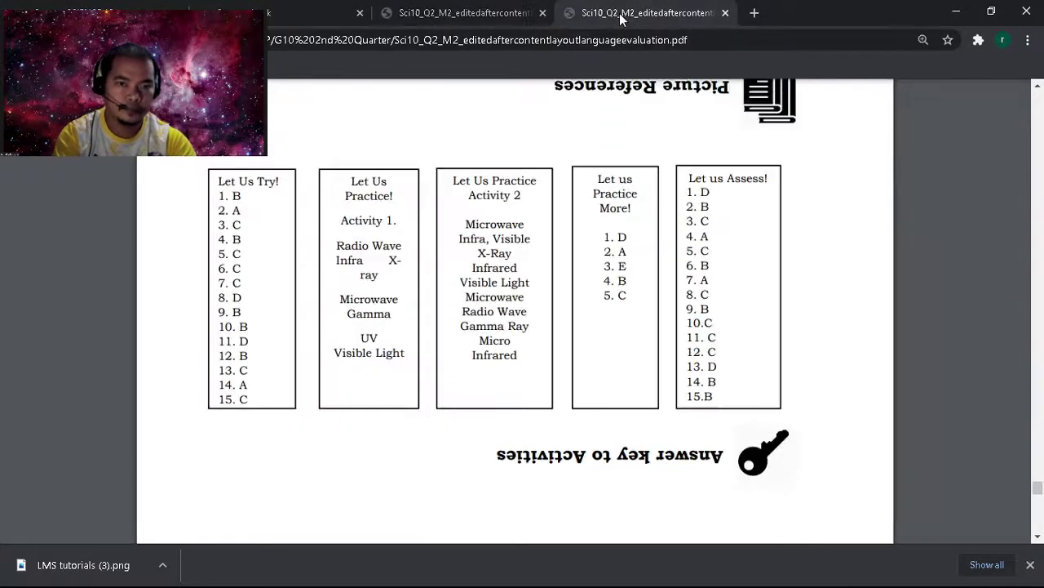
click(447, 23)
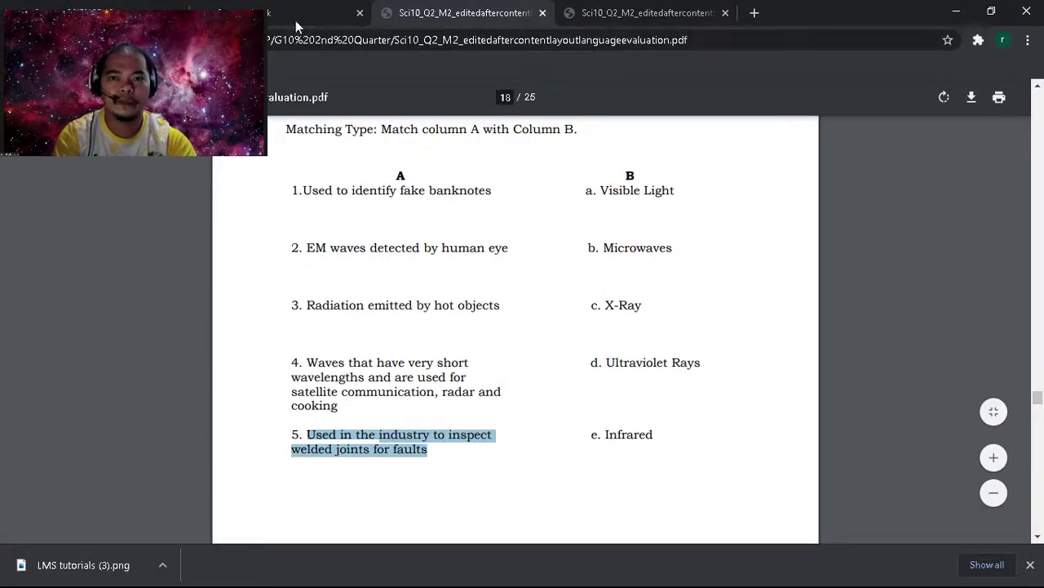
click(608, 16)
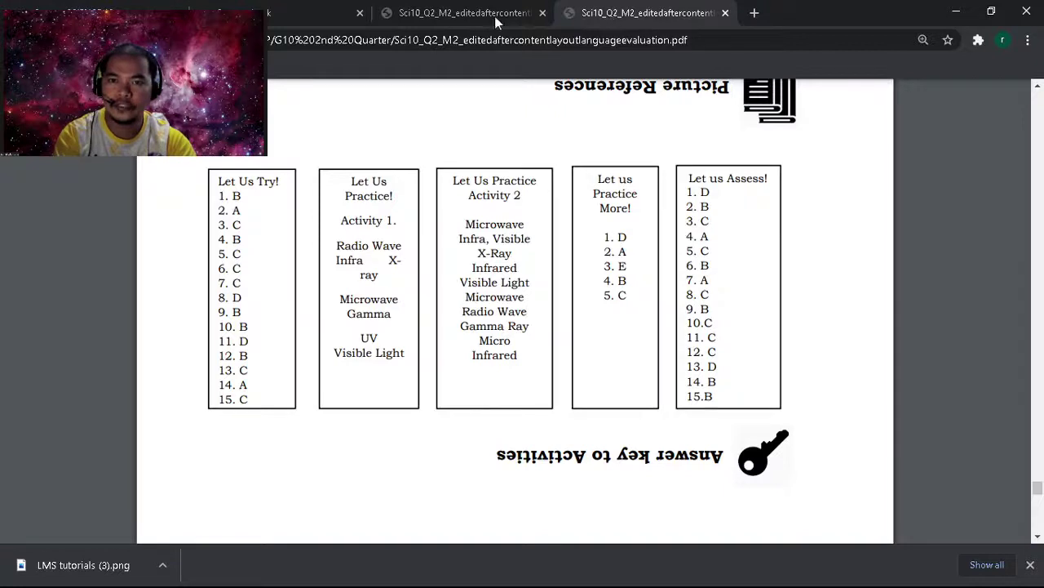
click(458, 16)
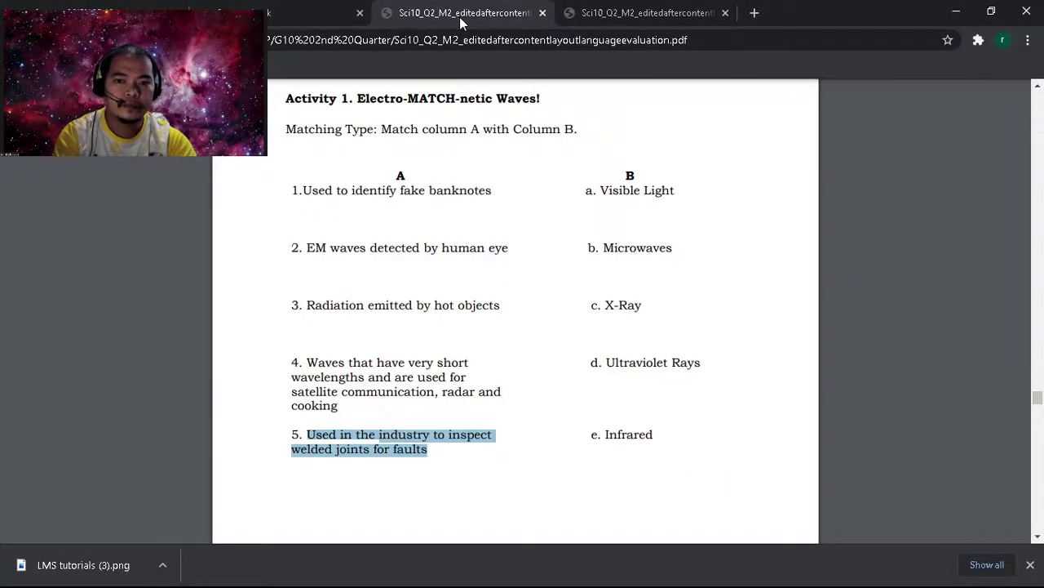
click(612, 15)
click(428, 16)
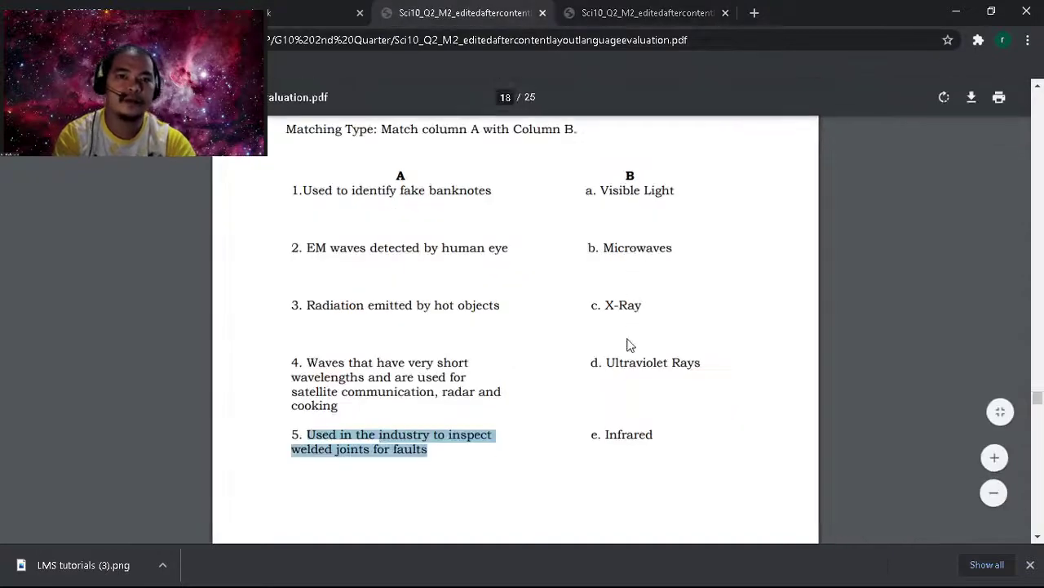
drag(606, 305, 661, 306)
key(ctrl+c)
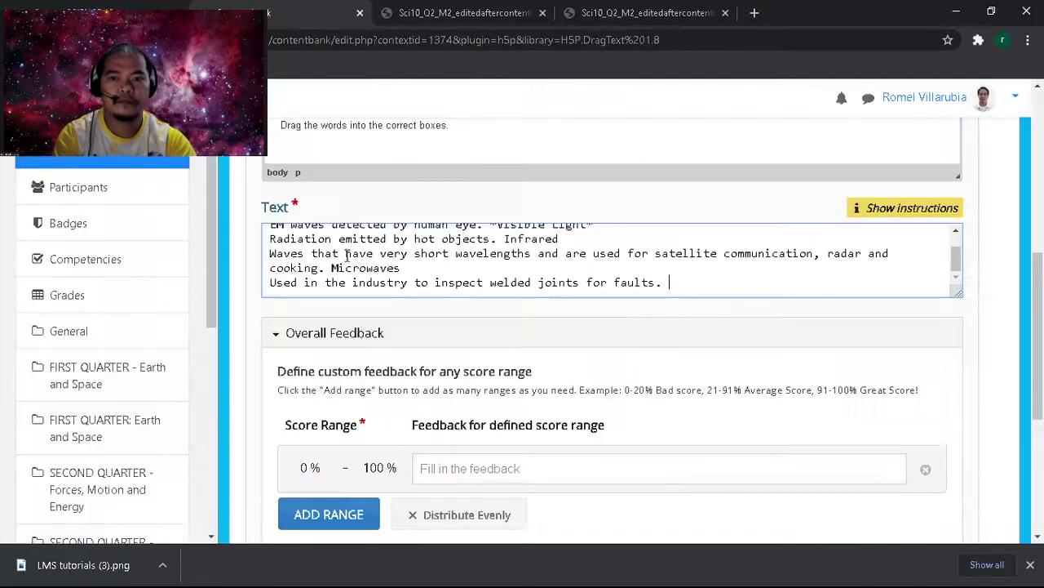
click(272, 19)
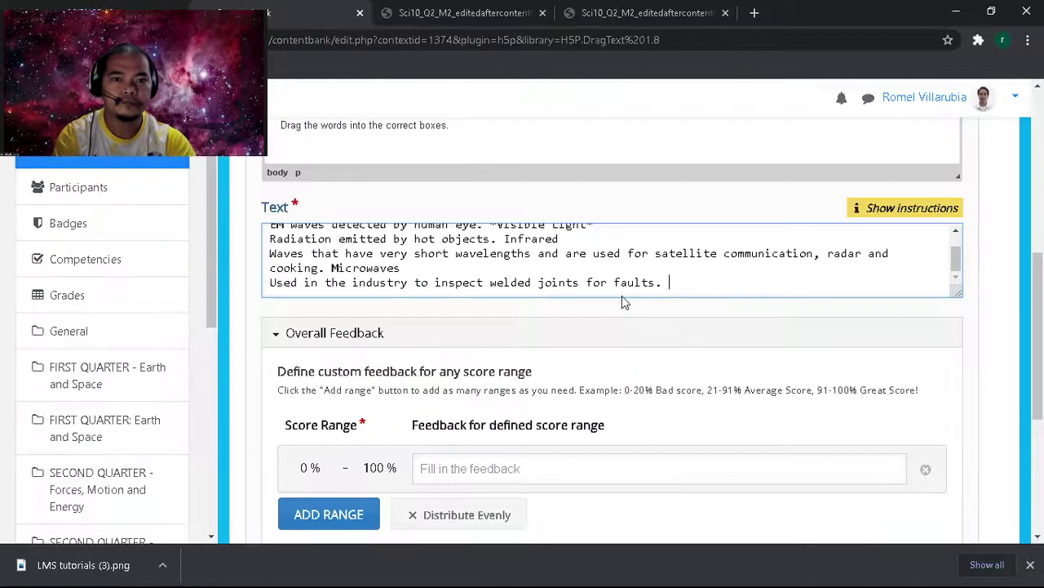
key(ctrl+v)
scroll(698, 306, up, 2)
scroll(671, 328, down, 2)
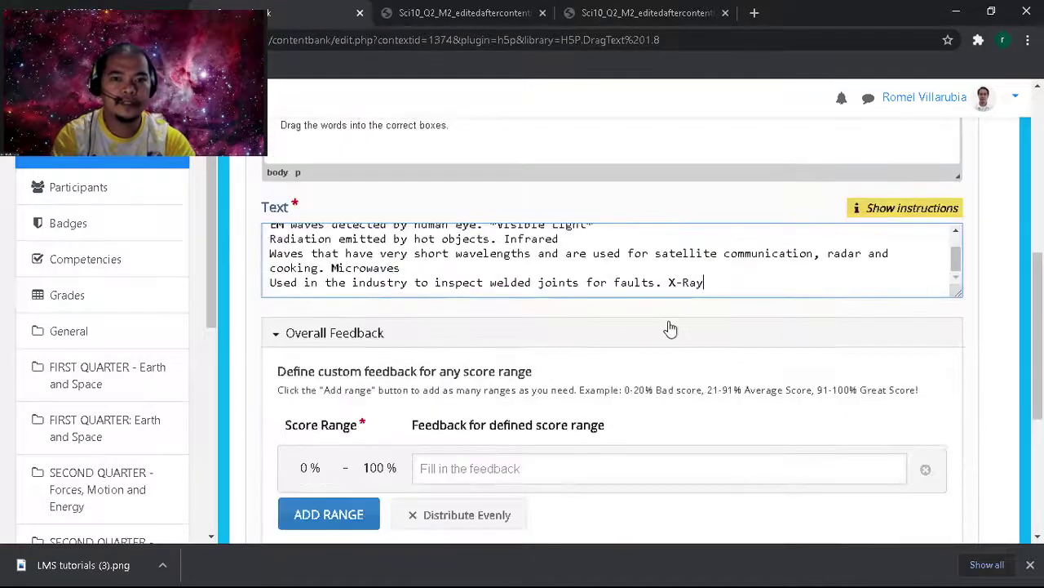
Step: Mark "Infrared" in the hot objects line as a draggable word by enclosing it in asterisks
scroll(563, 281, up, 1)
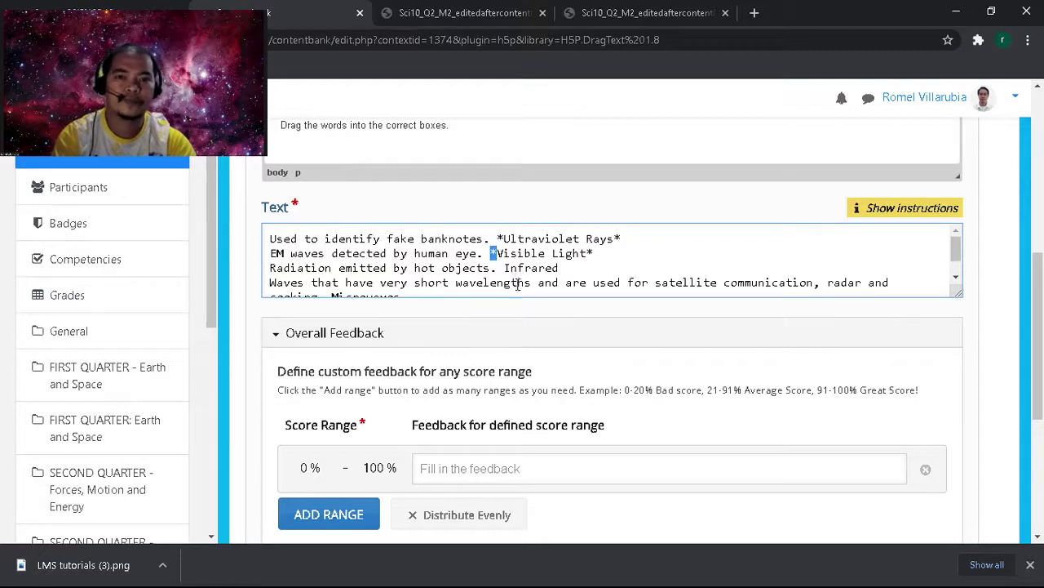
click(507, 270)
text(*)
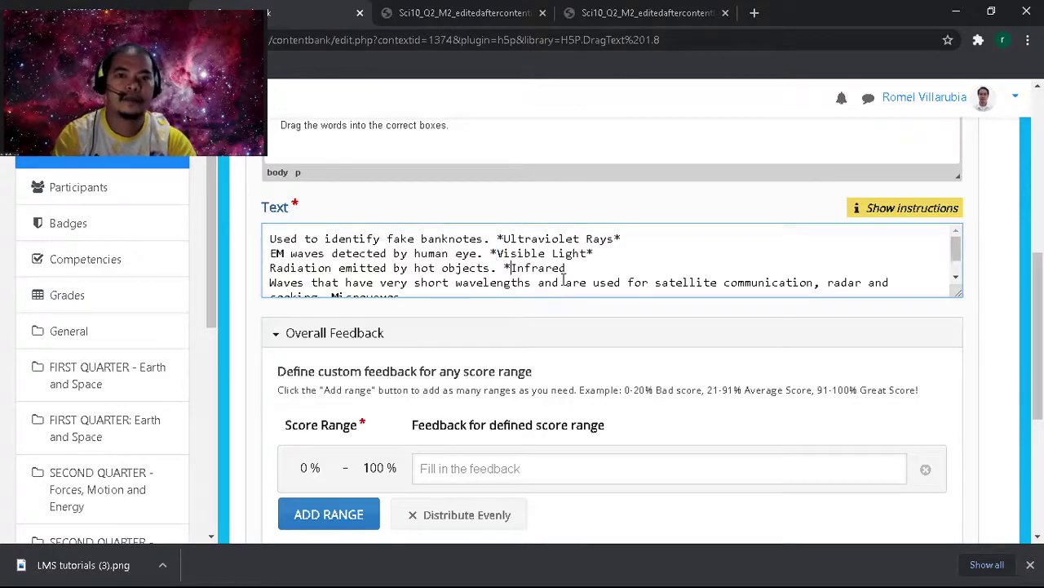
click(569, 269)
text(*)
Step: Enclose "Microwaves" and "X-Ray" in asterisks as the draggable words of the last two sentences
scroll(477, 261, down, 1)
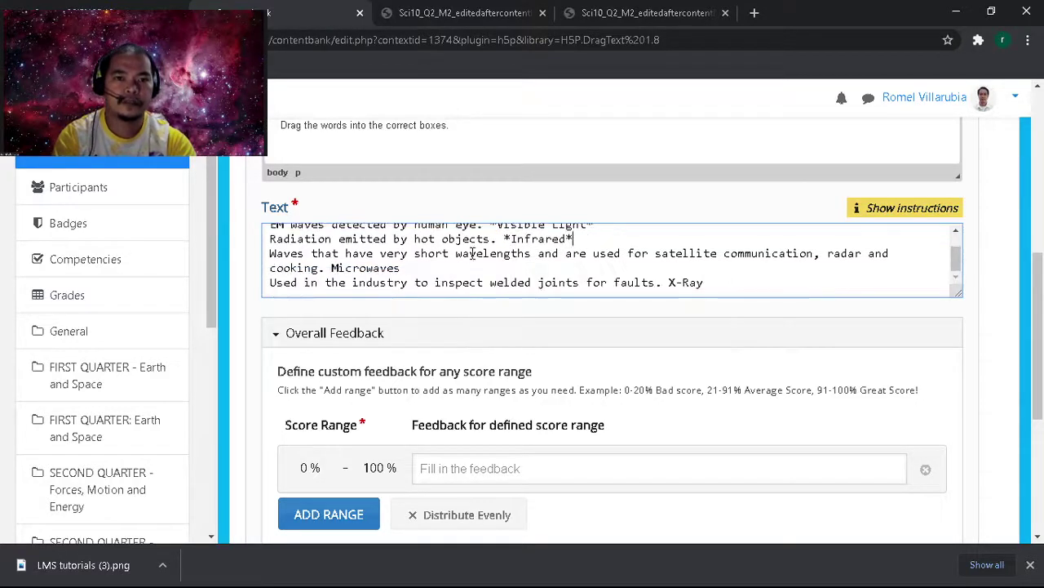
click(331, 268)
text(*)
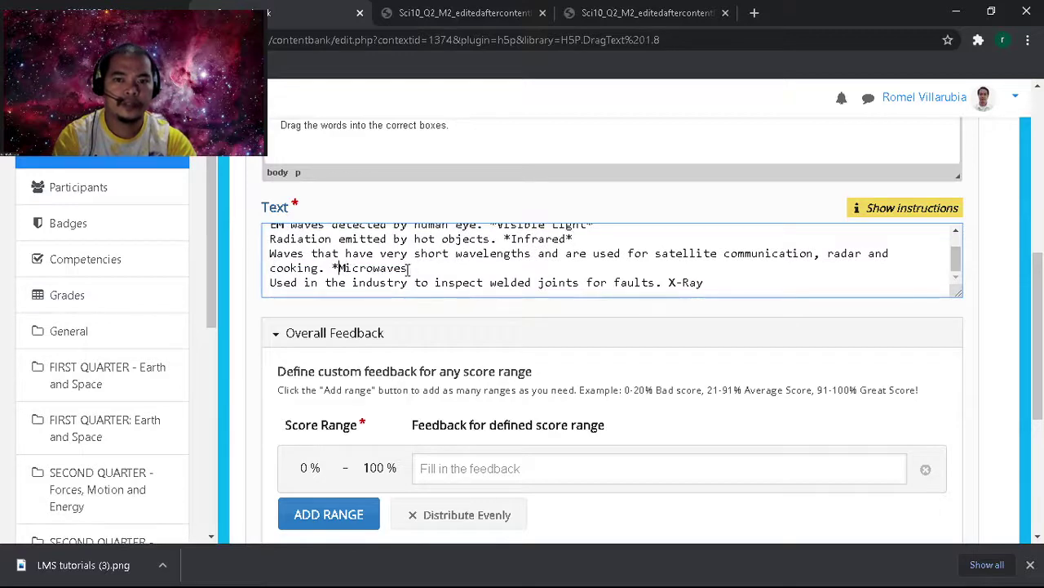
text(*)
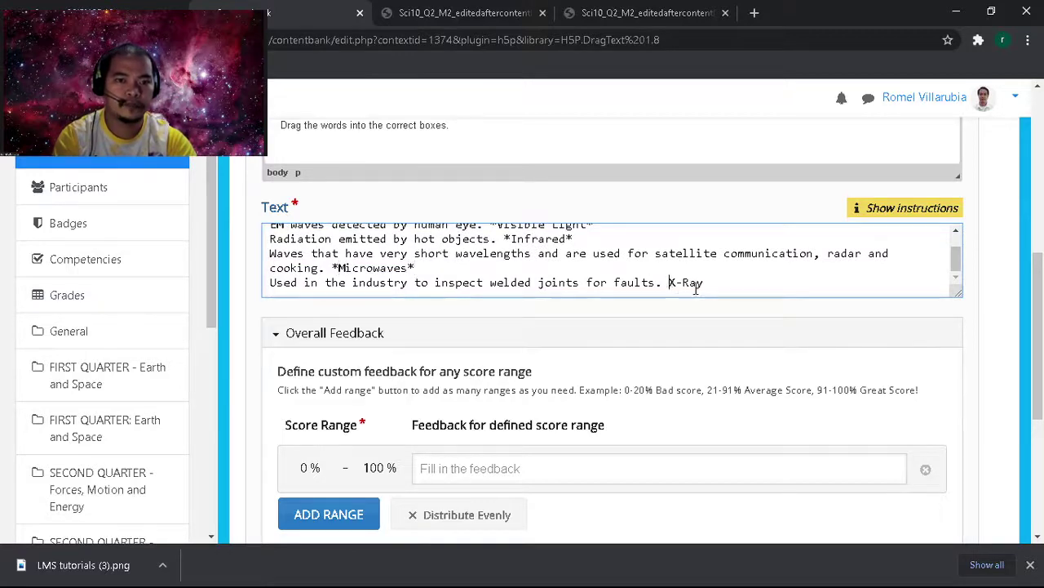
text(*)
click(711, 283)
text(*)
scroll(516, 274, down, 1)
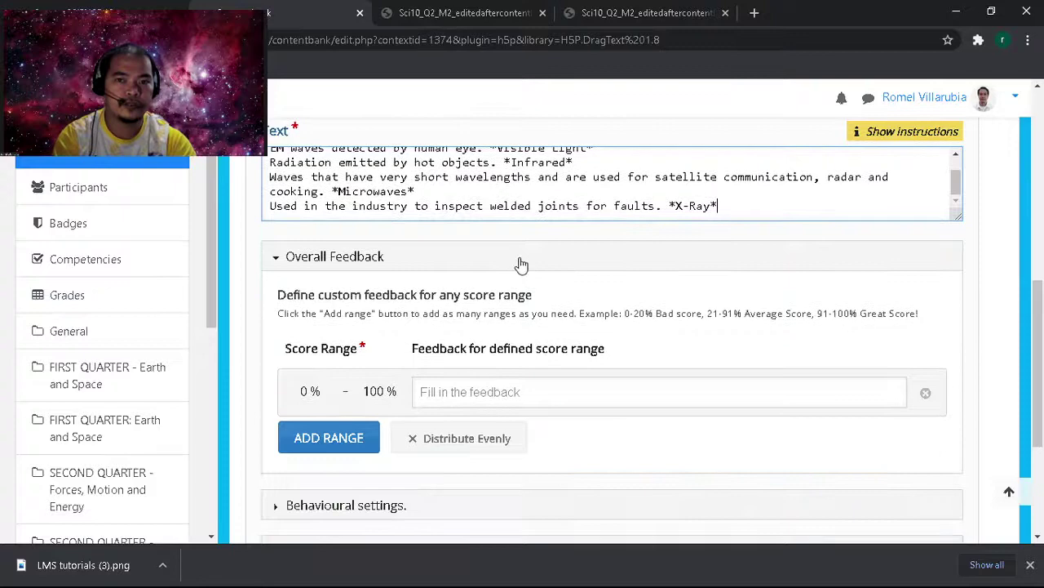
scroll(521, 265, up, 1)
scroll(564, 263, up, 2)
scroll(694, 279, down, 1)
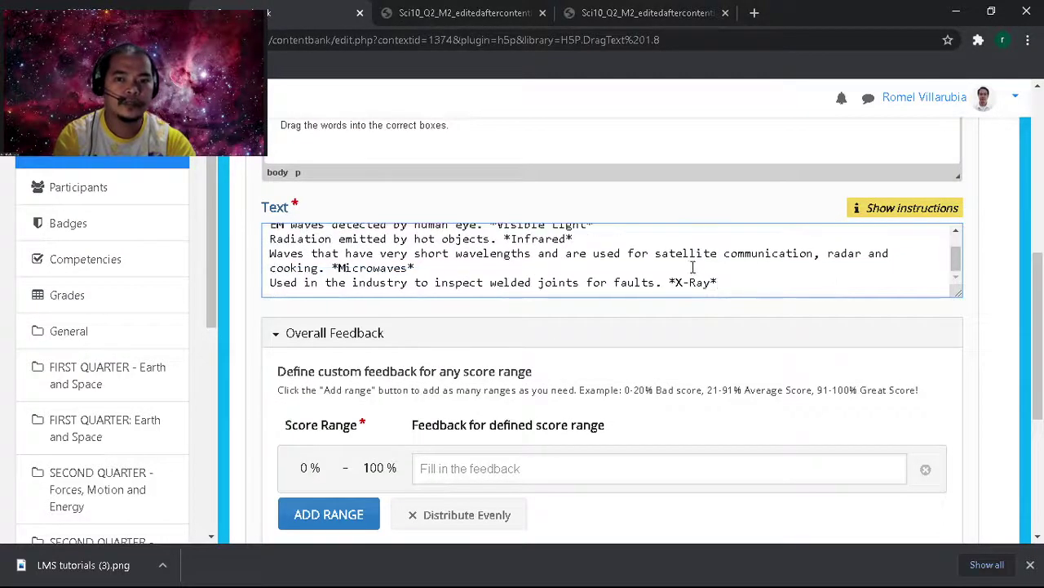
Step: Review the behavioural settings for retry, show solution and instant feedback, leaving them as they are
scroll(688, 266, down, 4)
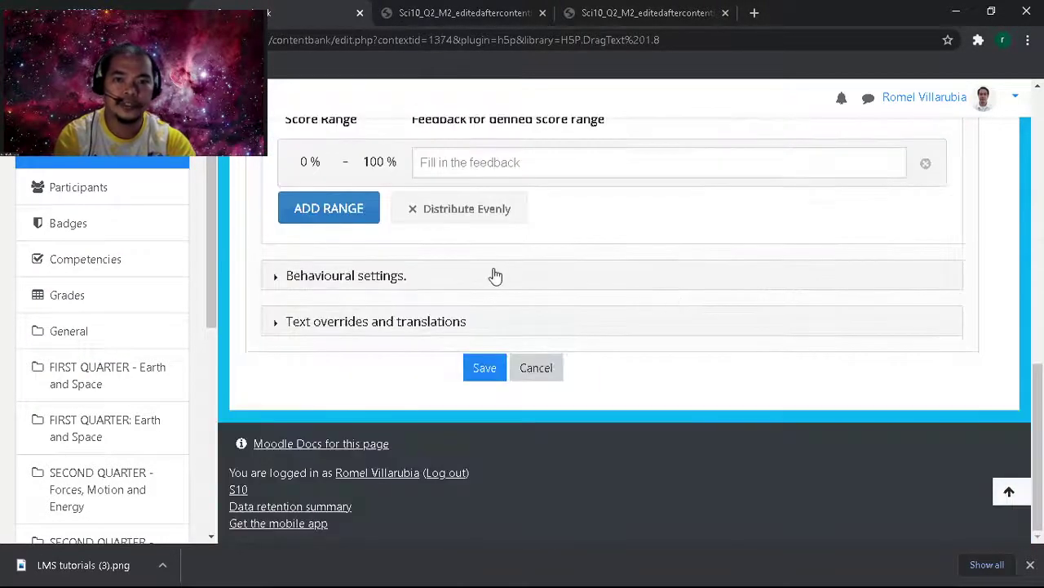
click(279, 281)
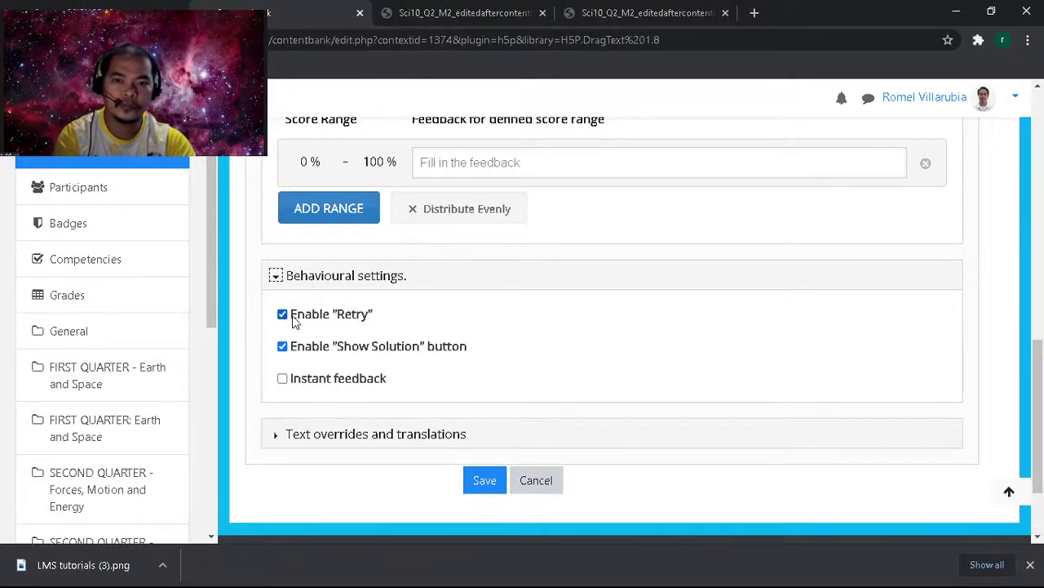
click(276, 275)
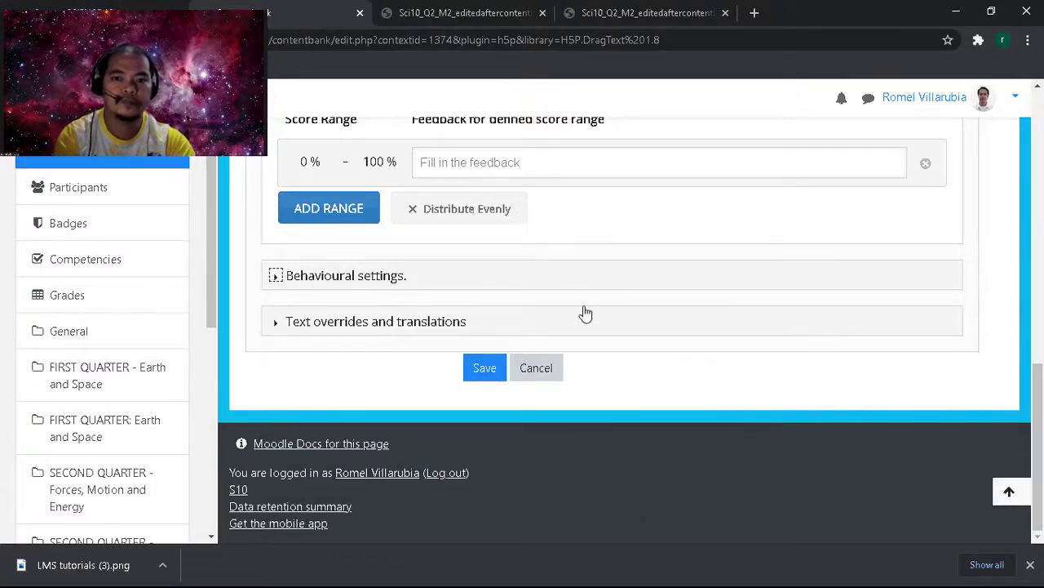
Step: Save the Drag Text activity and look over its preview
scroll(583, 312, up, 5)
scroll(593, 300, down, 5)
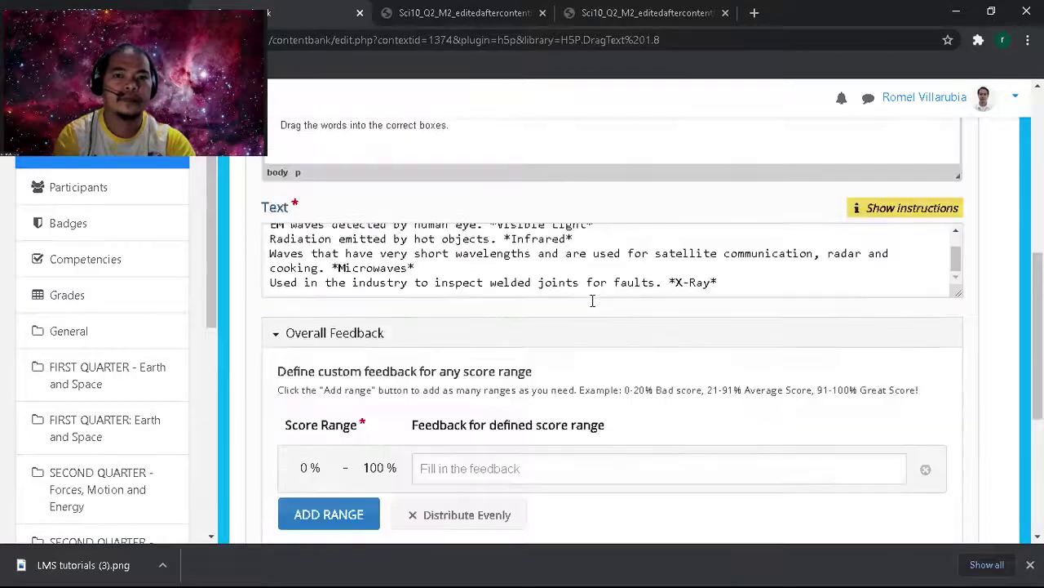
click(481, 369)
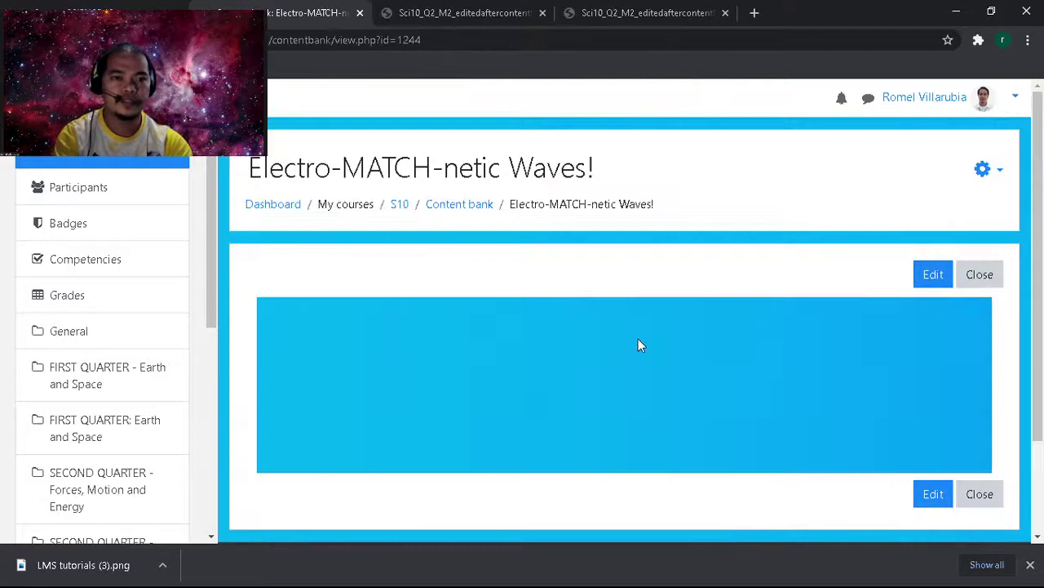
scroll(690, 353, down, 2)
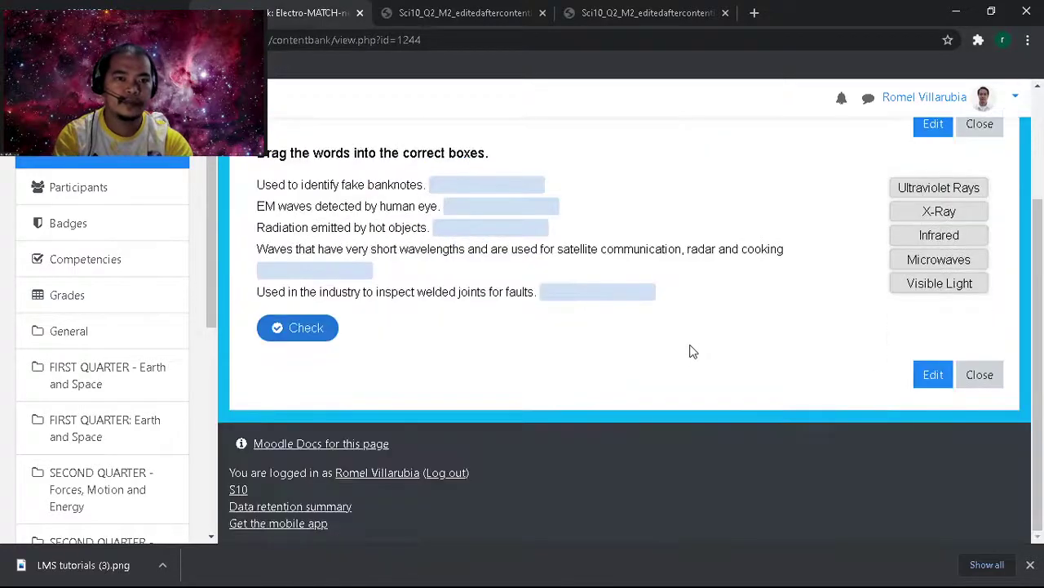
Step: Test the activity by filling the blanks in order with Ultraviolet Rays, X-Ray, Infrared, Microwaves and Visible Light
scroll(700, 315, up, 1)
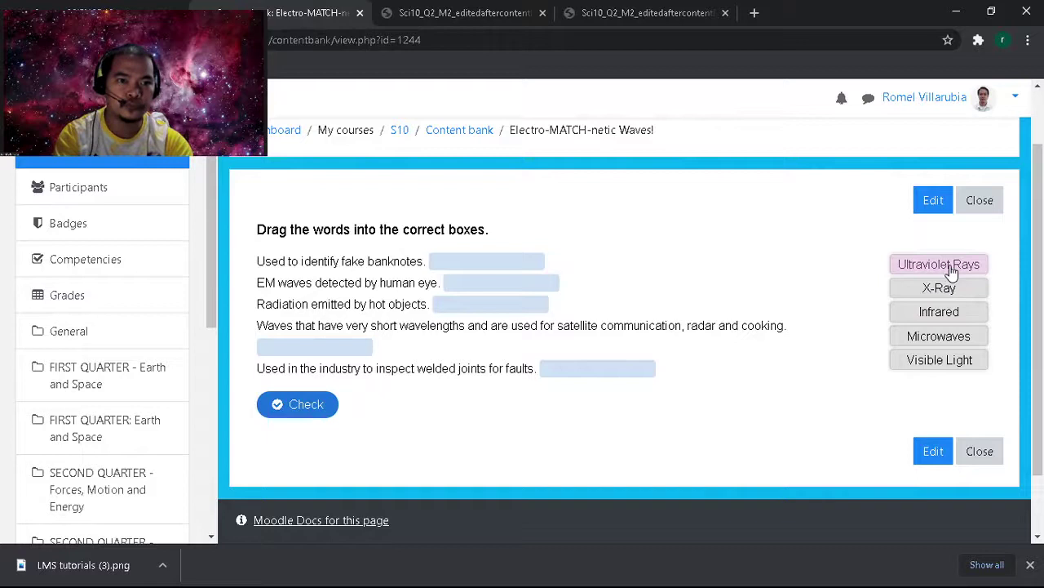
drag(908, 272, 483, 266)
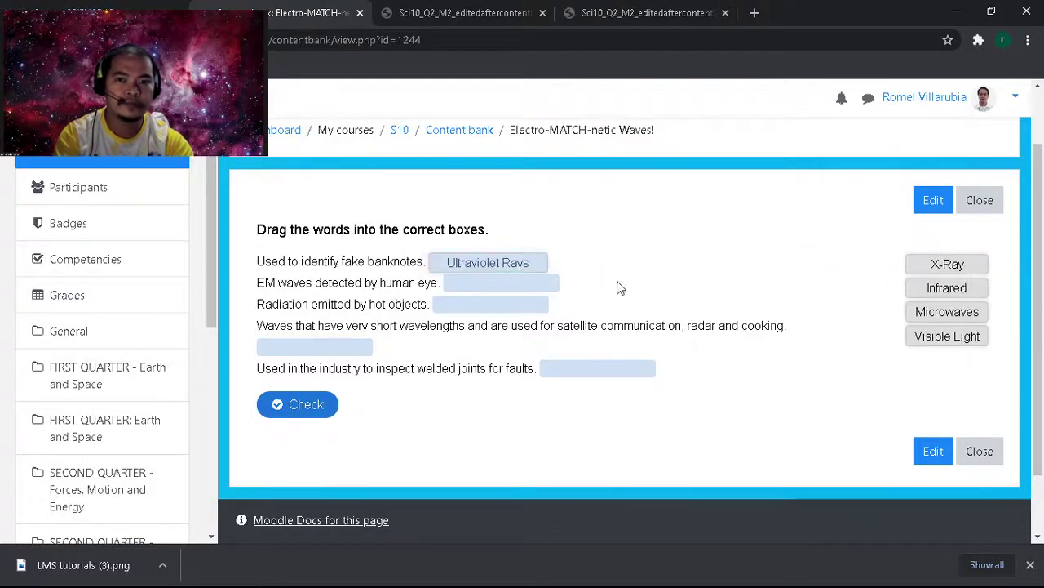
drag(942, 269, 497, 287)
drag(942, 289, 490, 314)
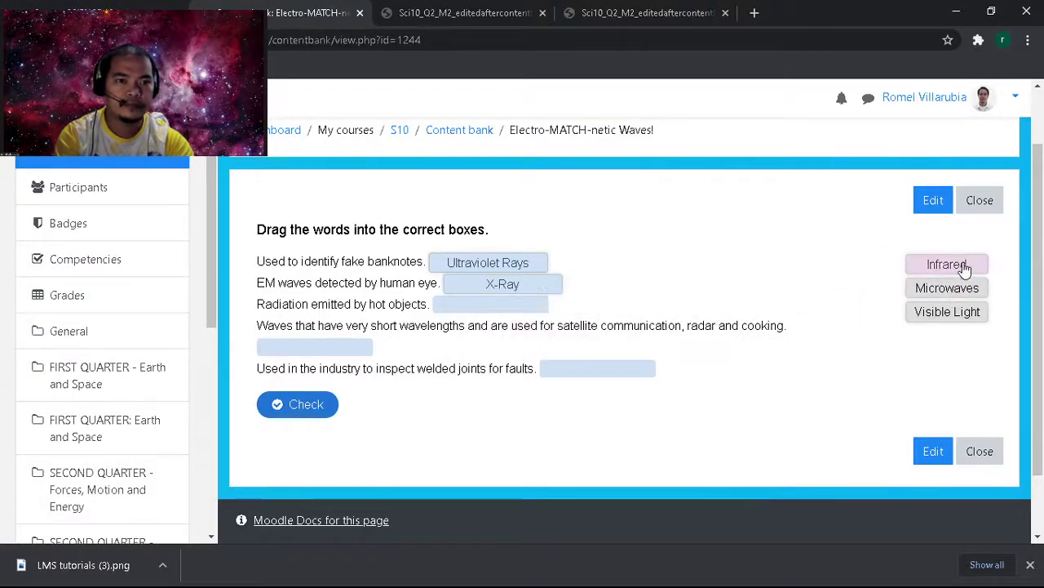
drag(964, 269, 495, 310)
drag(971, 268, 302, 354)
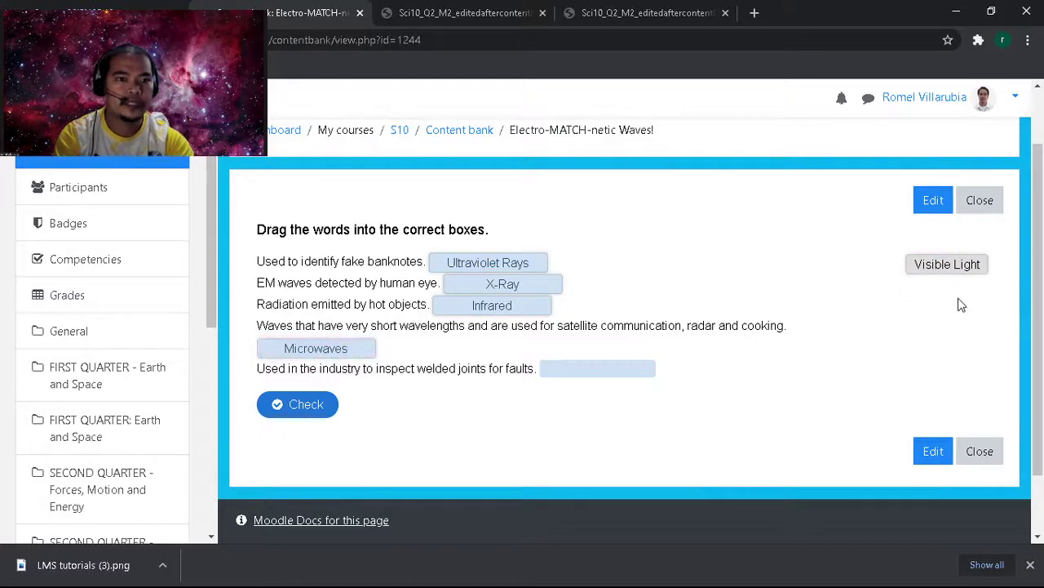
drag(959, 275, 625, 380)
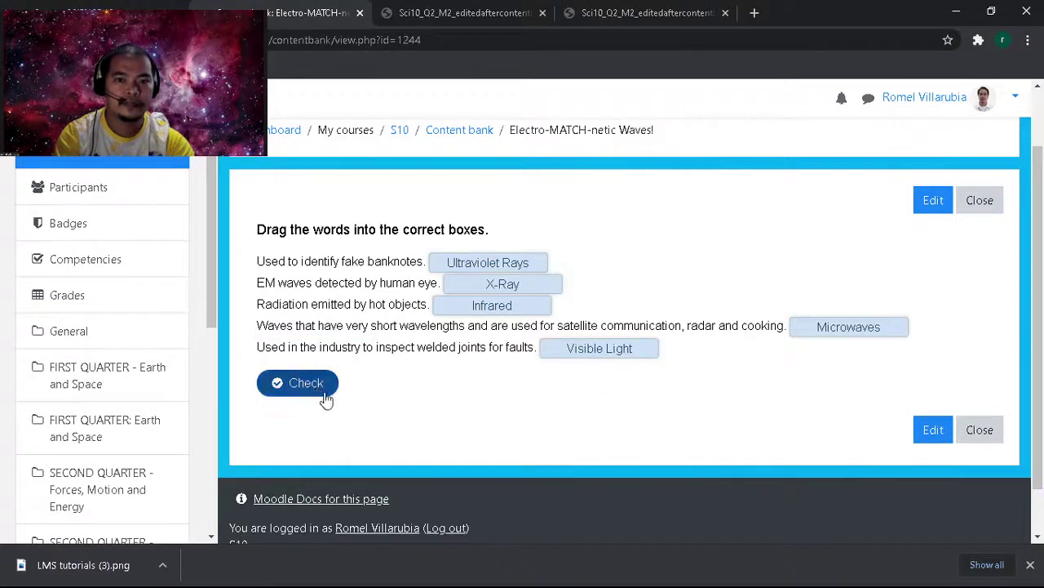
Step: Check the test answers against the solution and reset the activity for another attempt
click(327, 400)
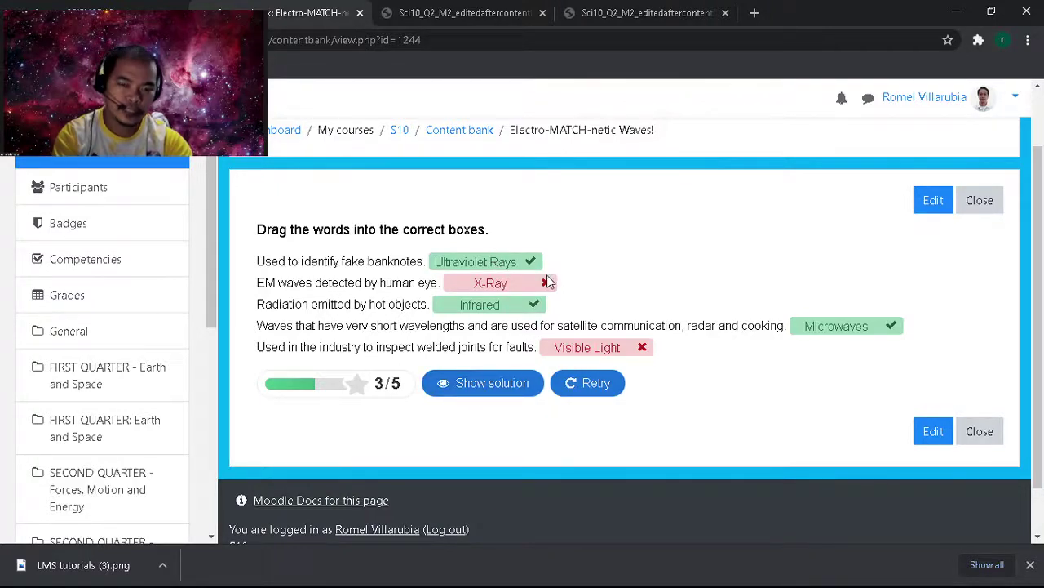
click(478, 383)
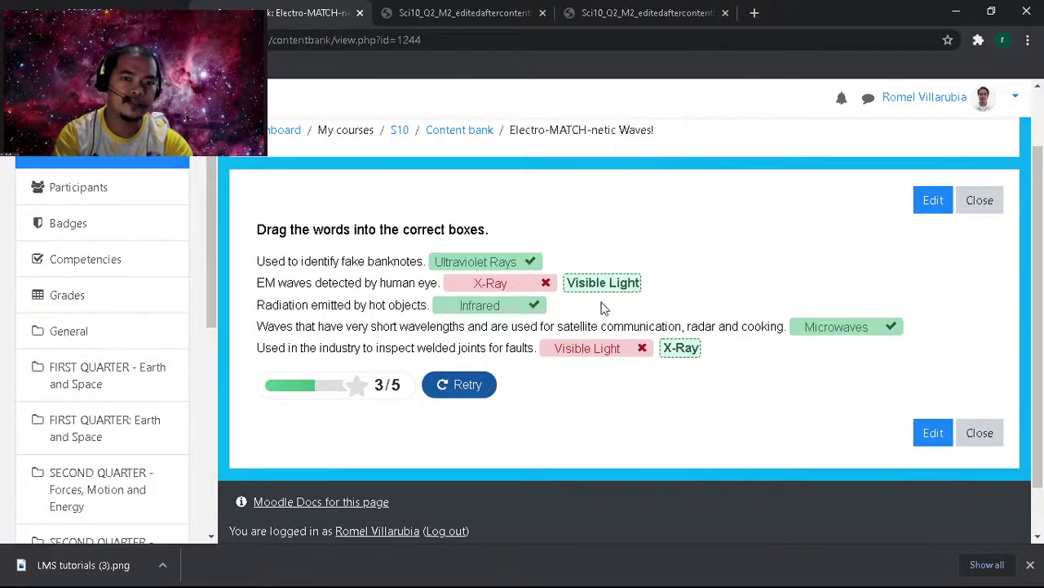
click(462, 388)
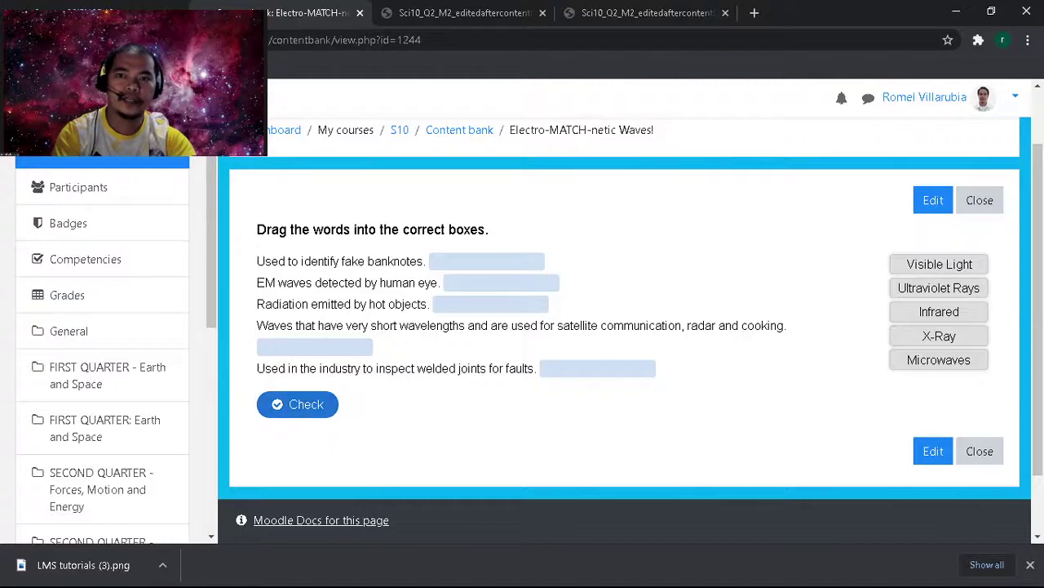
Step: Close the activity preview and return to the answer key page of the module PDF
key(alt+Left)
key(alt+Right)
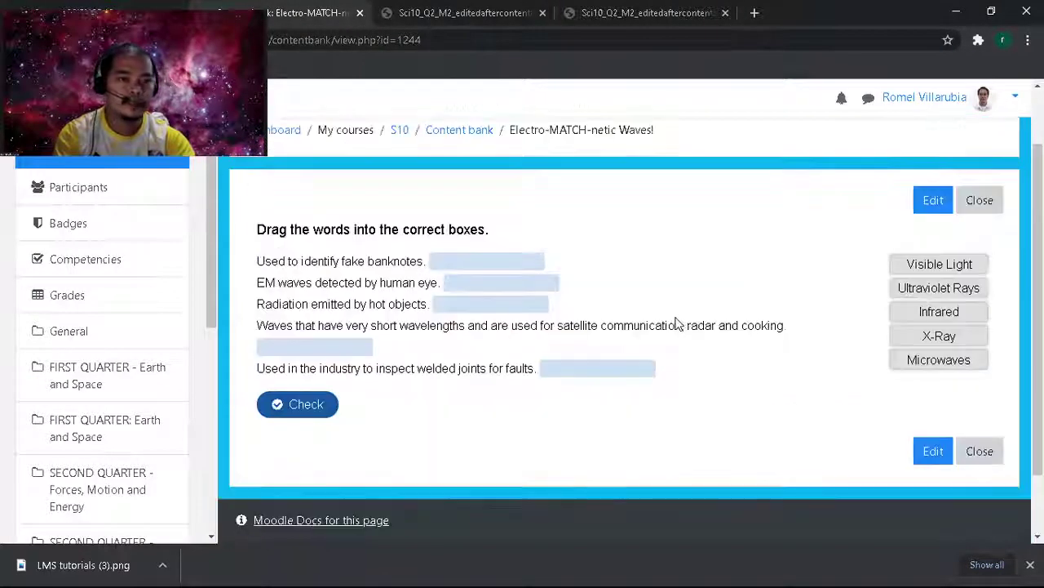
click(981, 453)
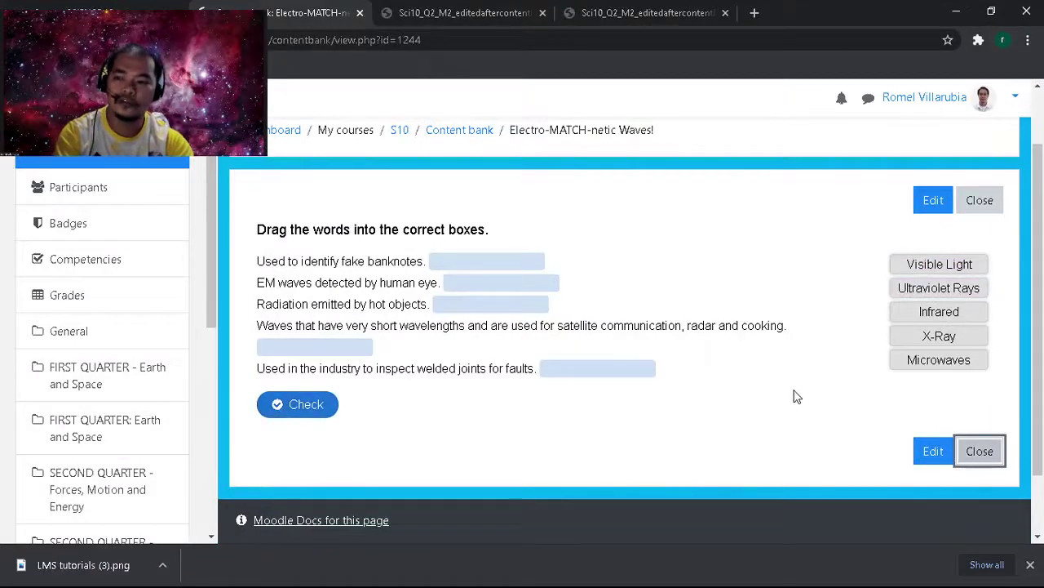
click(448, 14)
click(626, 16)
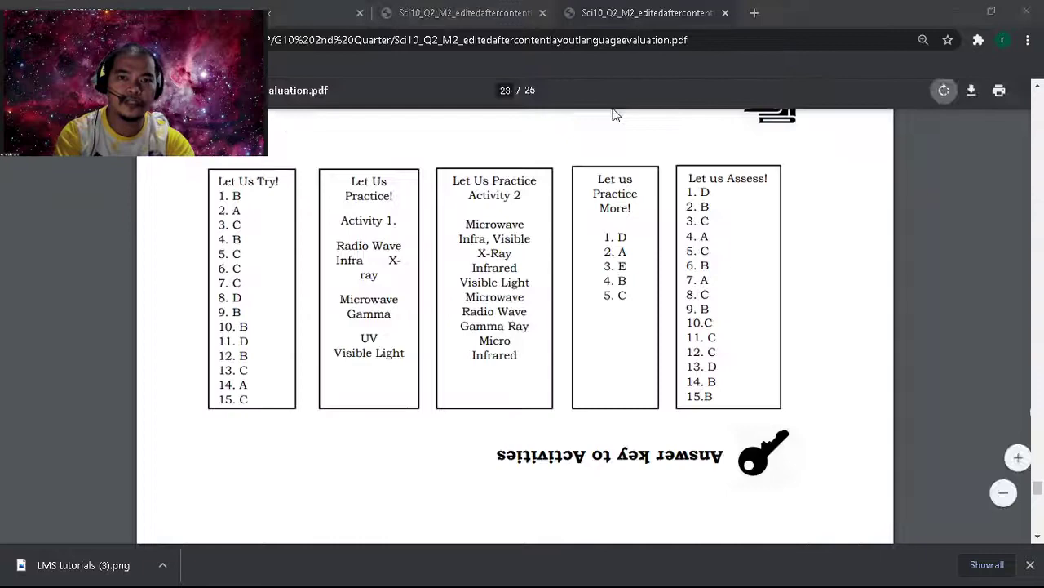